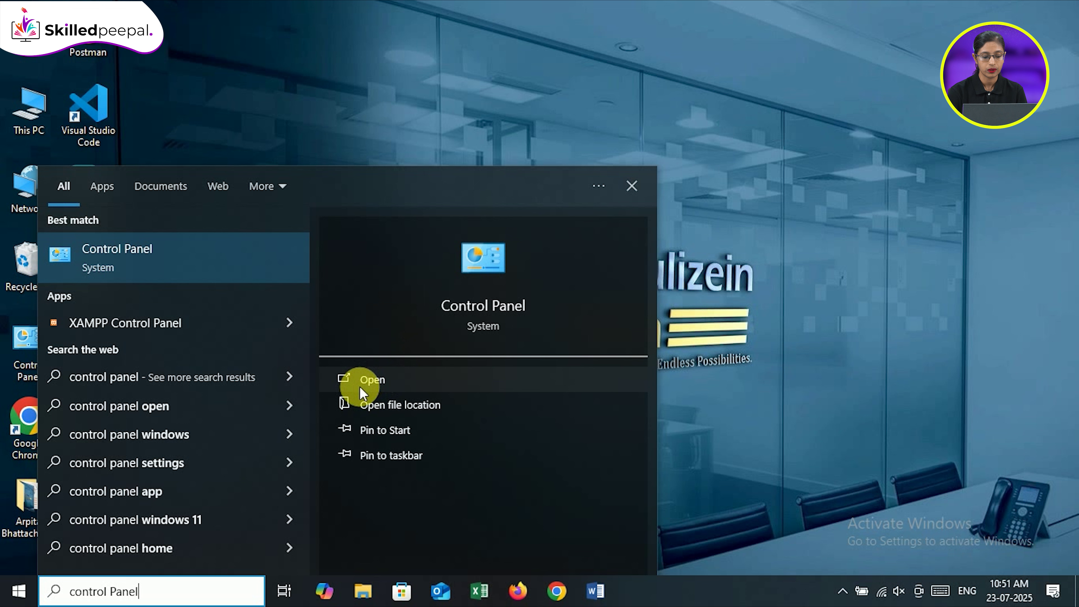
- Open the Control Panel's Date and Time settings and bring up the dialog for changing the date and time
click(374, 380)
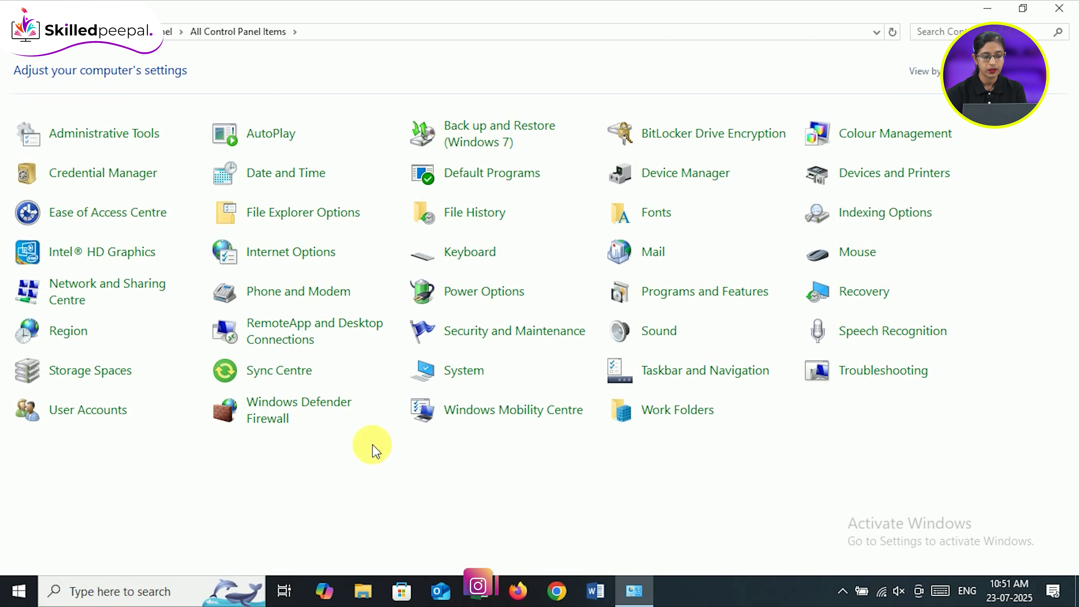
click(299, 179)
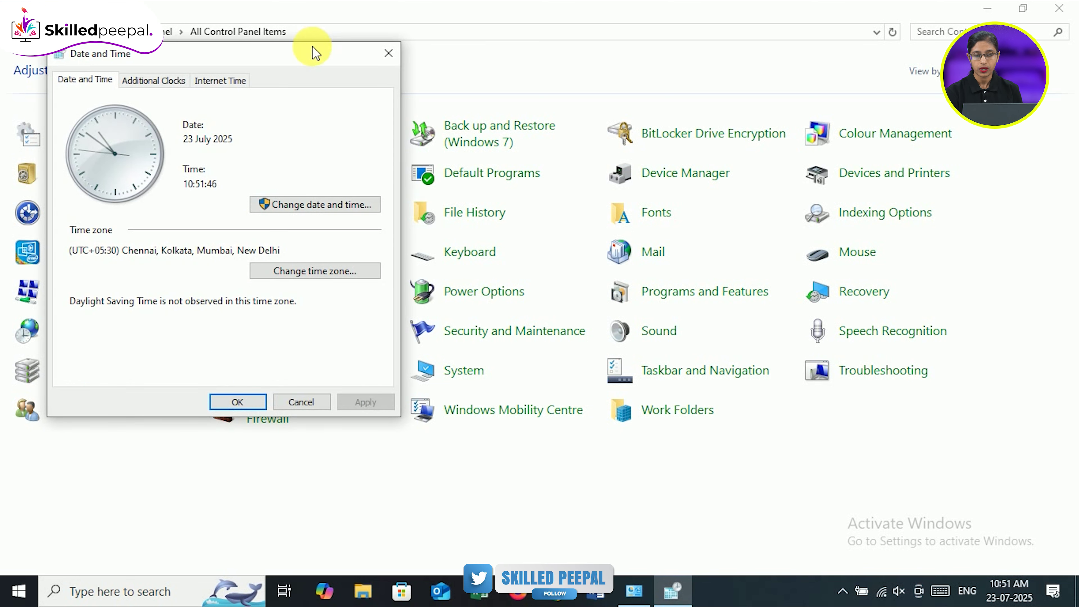
drag(314, 55, 656, 58)
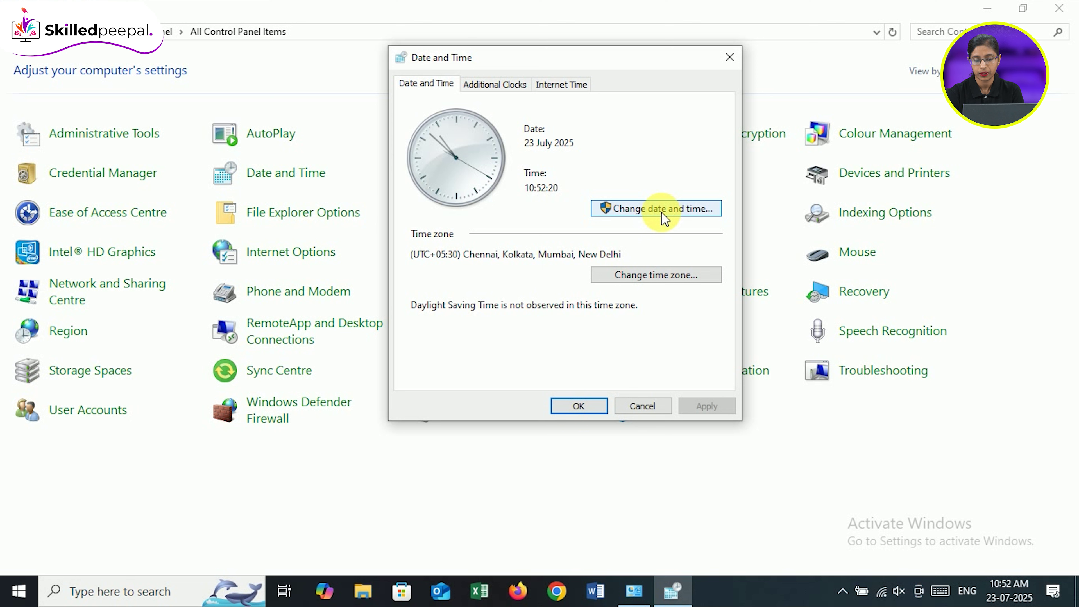
click(653, 213)
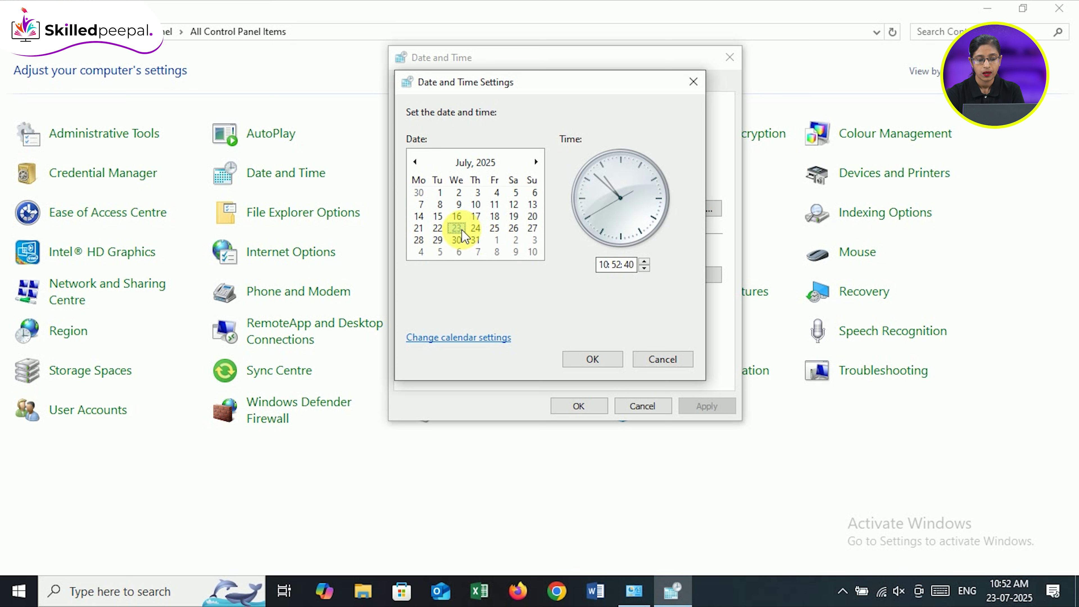
- Try 24 July, 22 July and August 2025 in the calendar, and set the date back to 23 July 2025
click(476, 228)
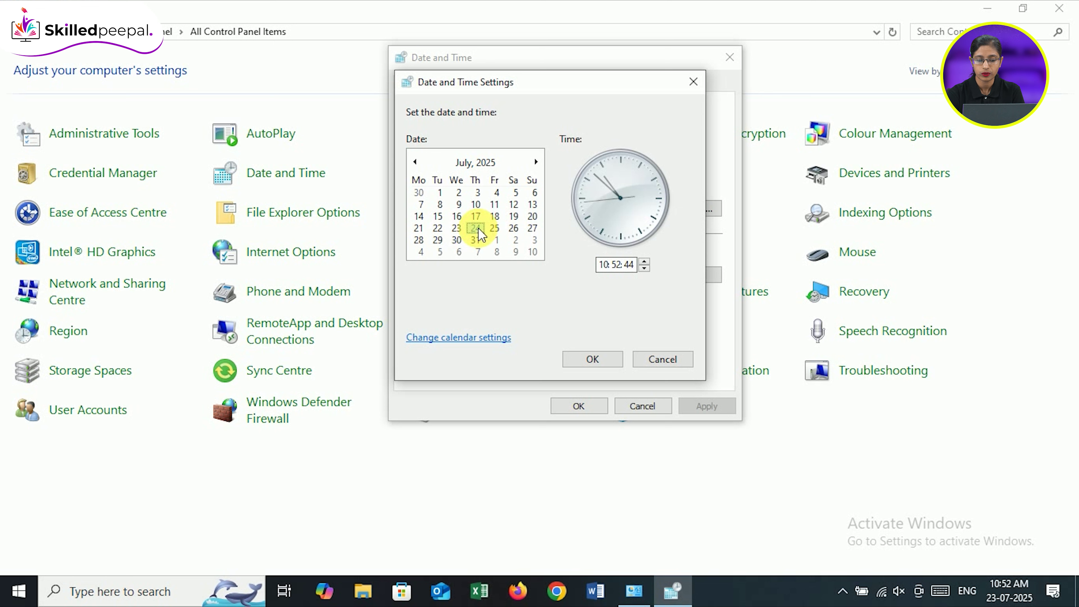
click(437, 230)
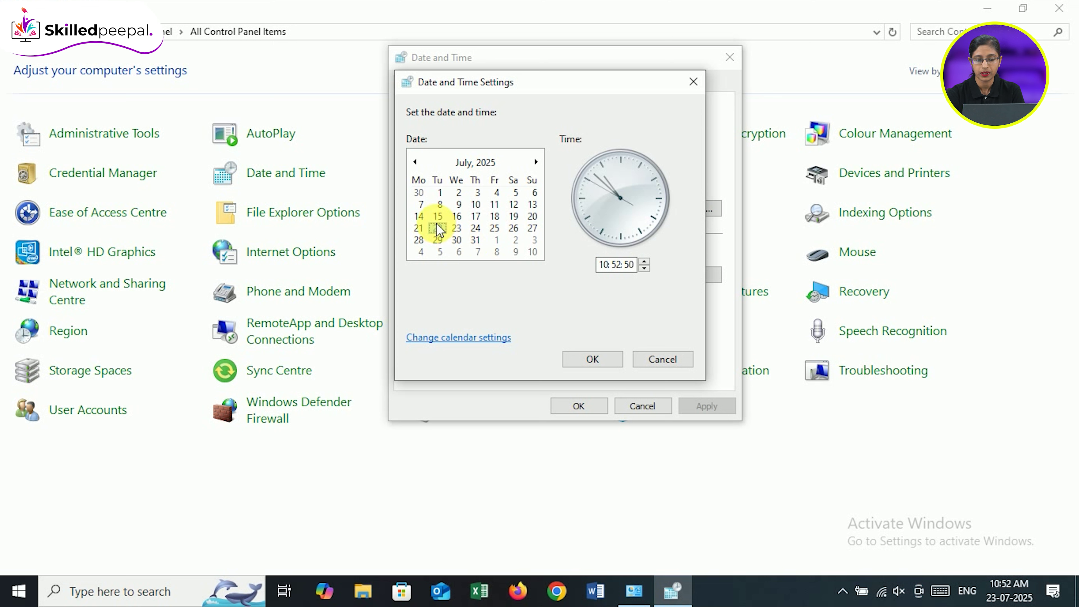
click(465, 164)
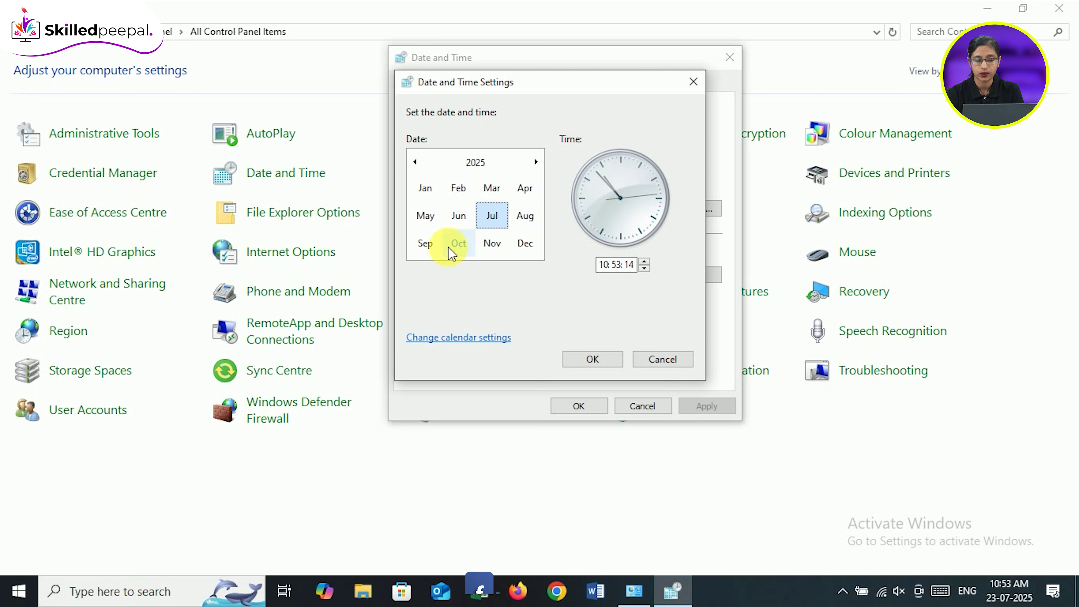
click(524, 219)
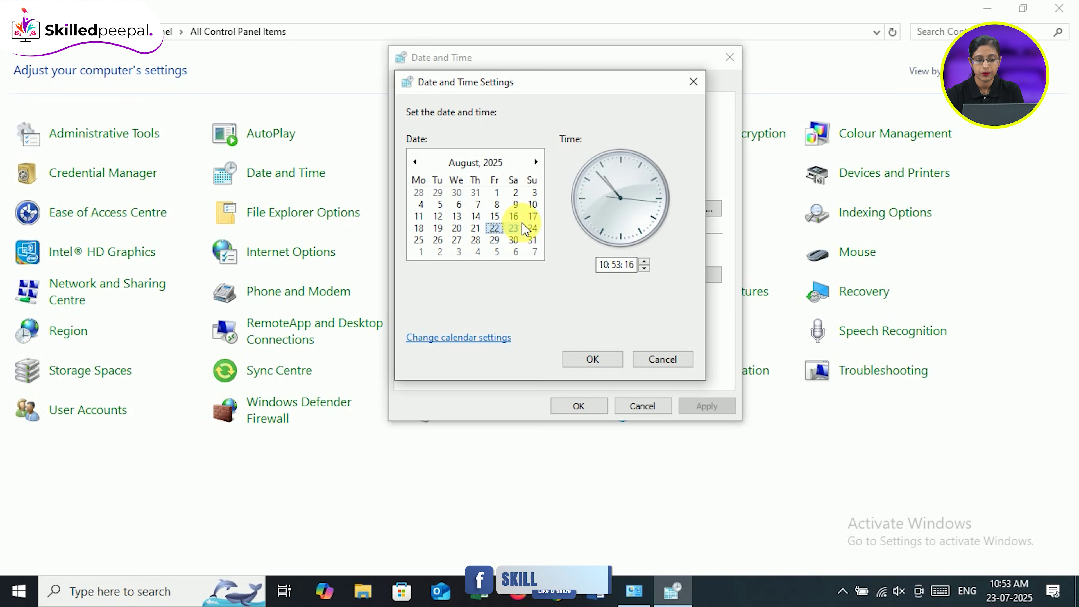
click(470, 167)
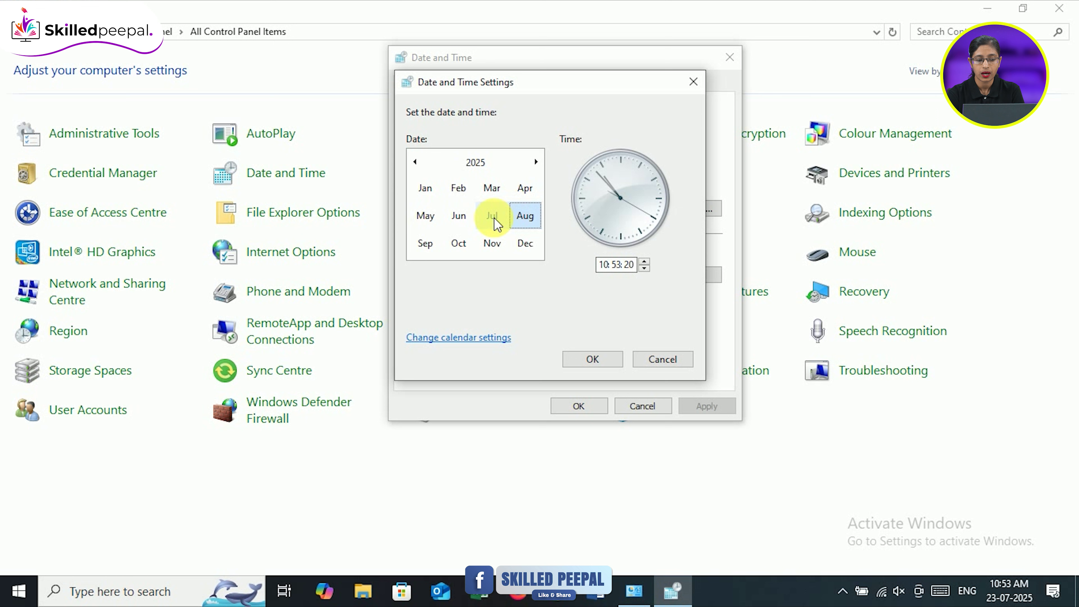
click(494, 218)
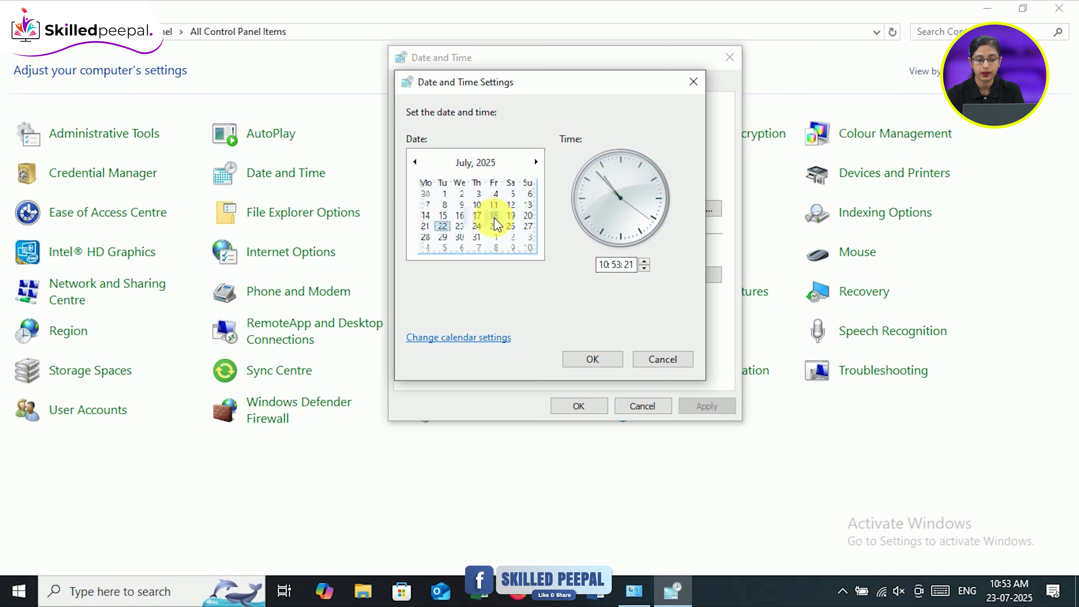
click(455, 230)
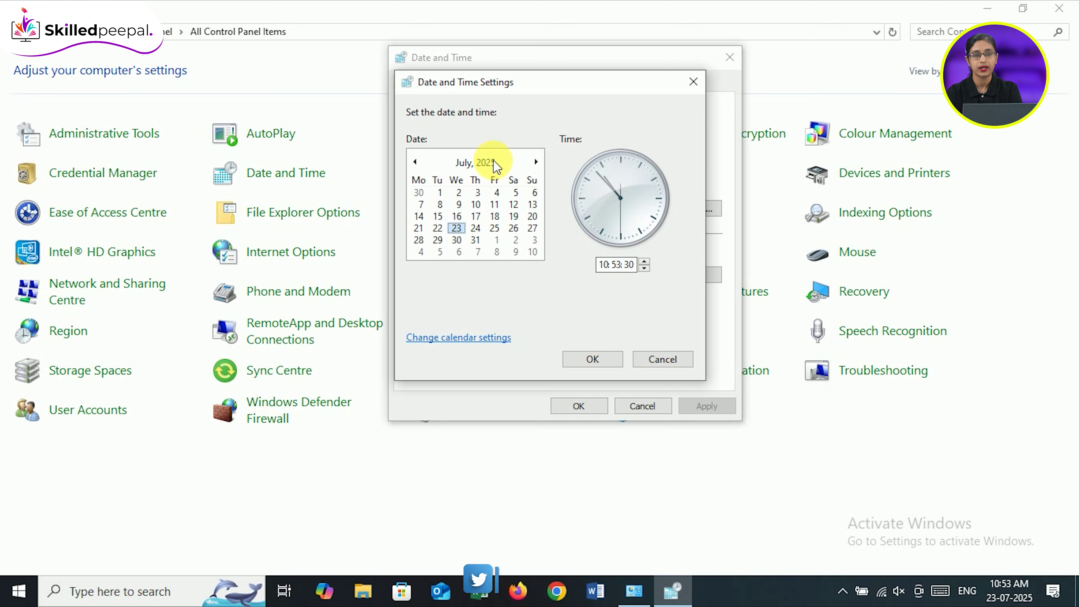
- Browse the calendar's years back to 2023 and return it to July 2025
click(484, 163)
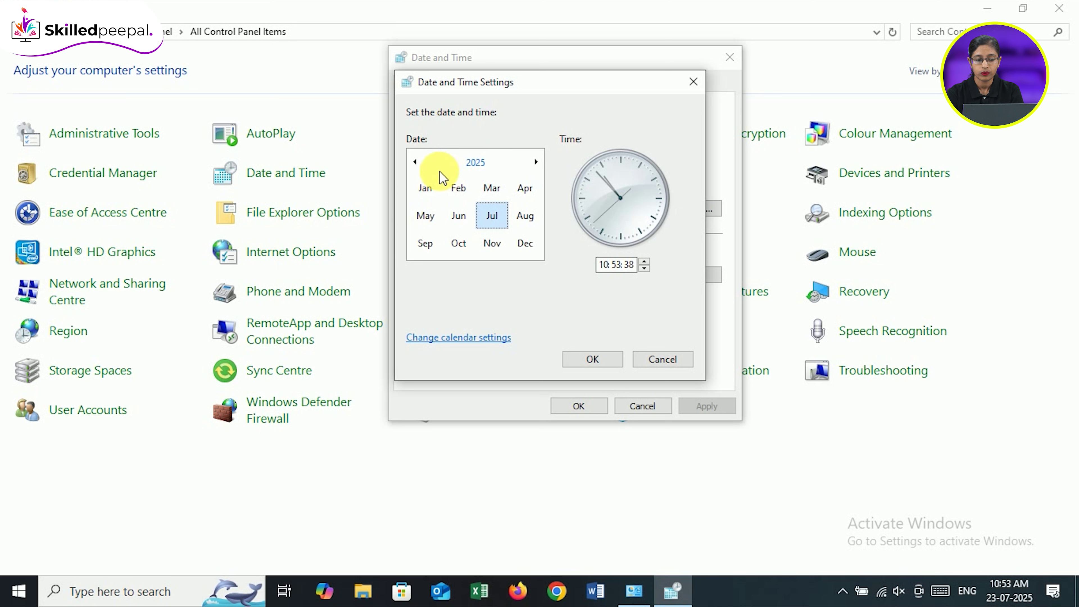
click(415, 162)
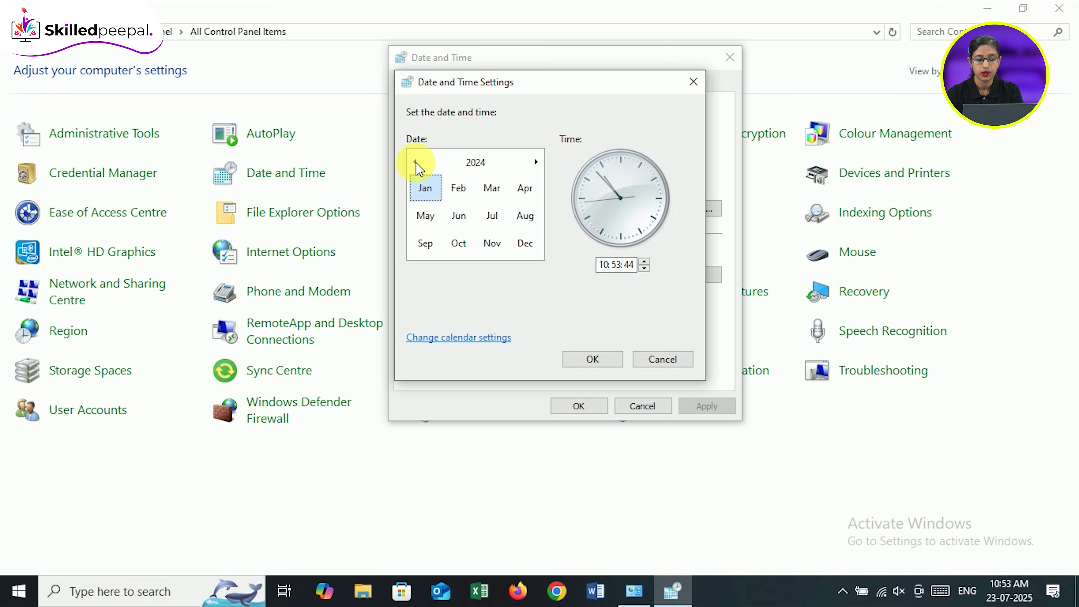
click(415, 162)
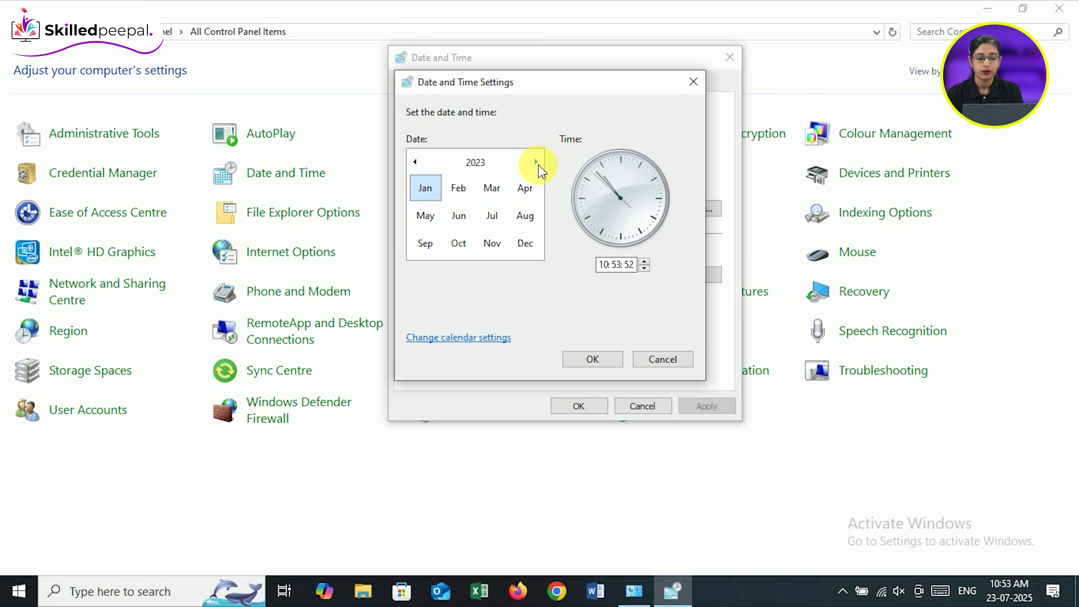
click(537, 164)
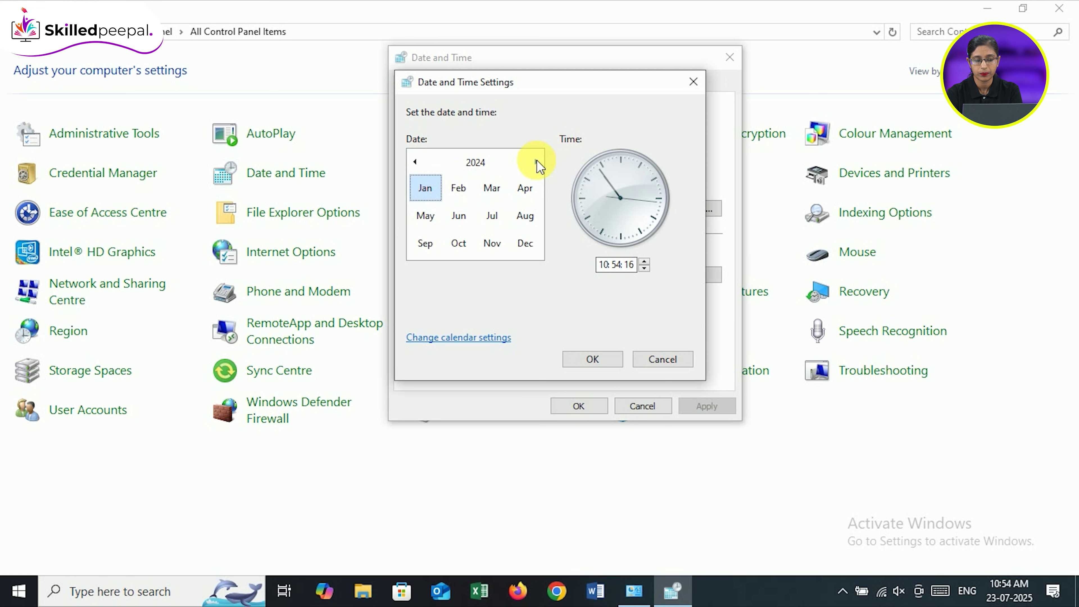
click(537, 162)
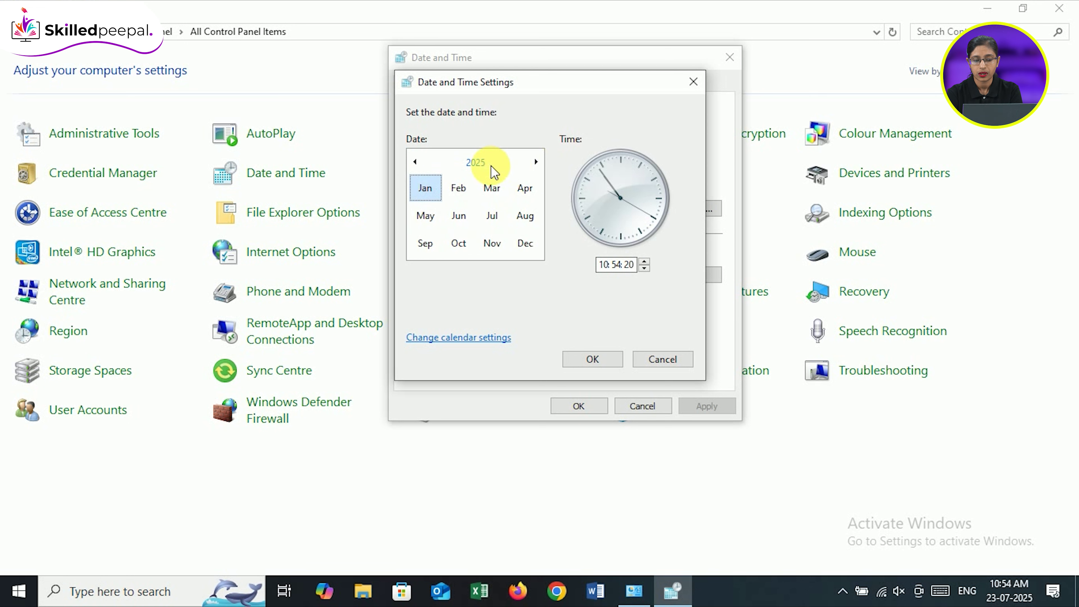
click(493, 217)
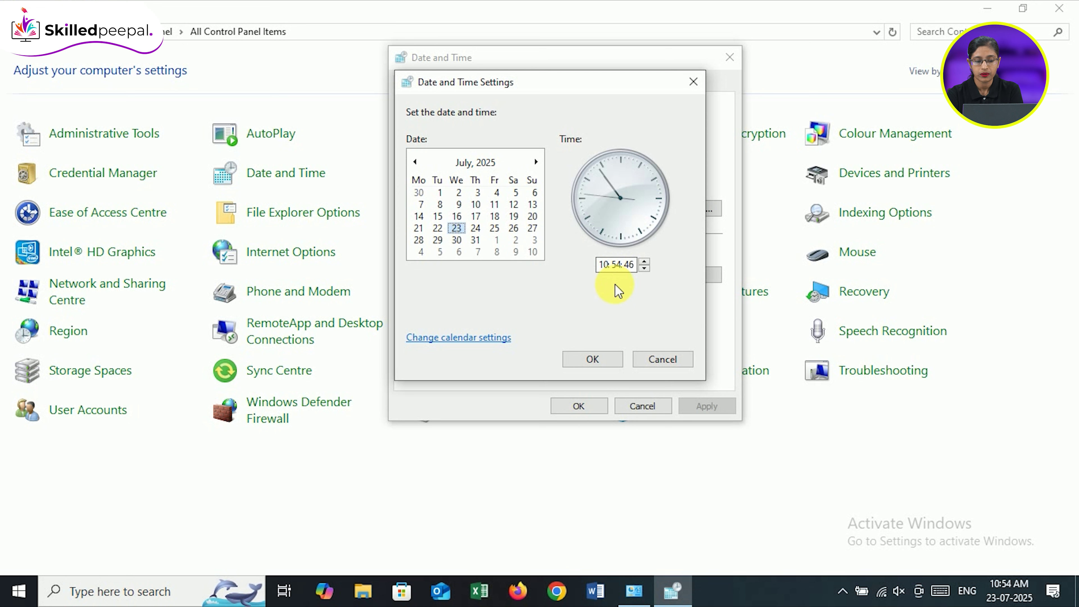
- Try the hour at 11 and higher values, and bring it back down to 10
click(615, 275)
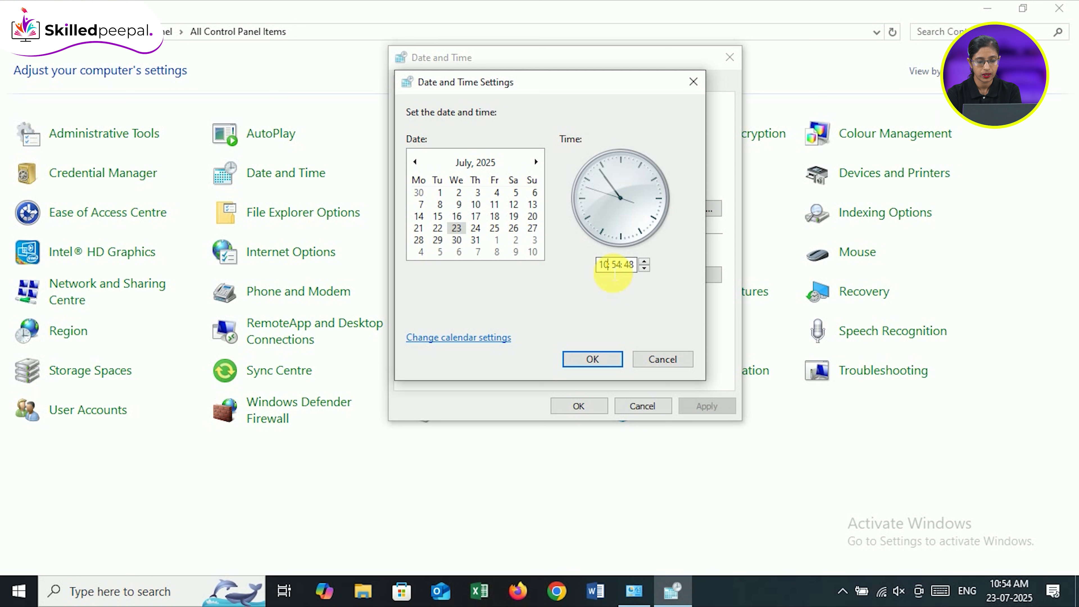
text(11)
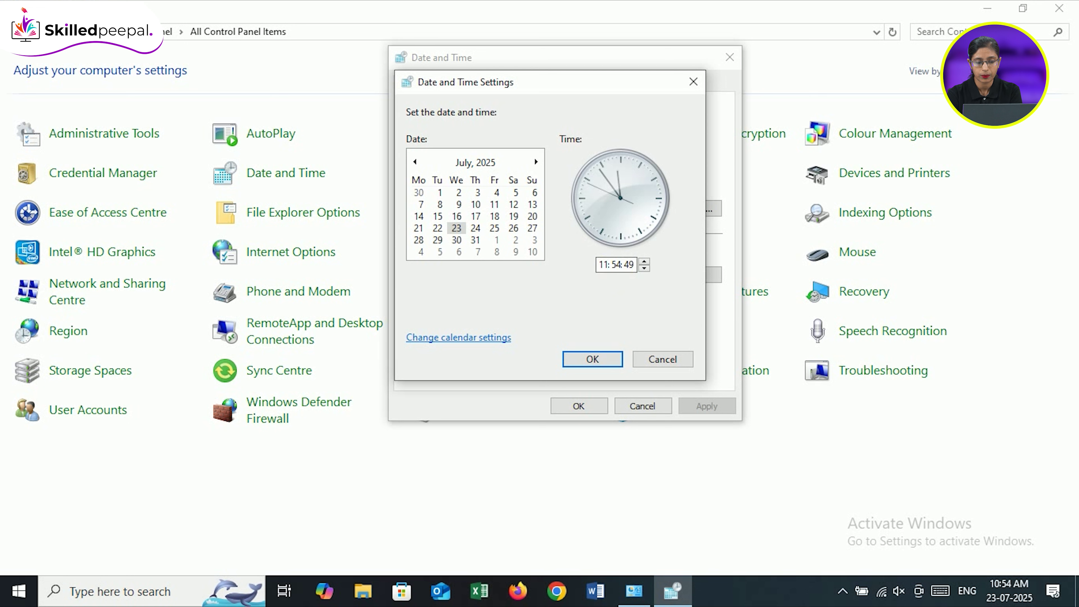
click(645, 261)
click(645, 261)
click(645, 261)
click(644, 269)
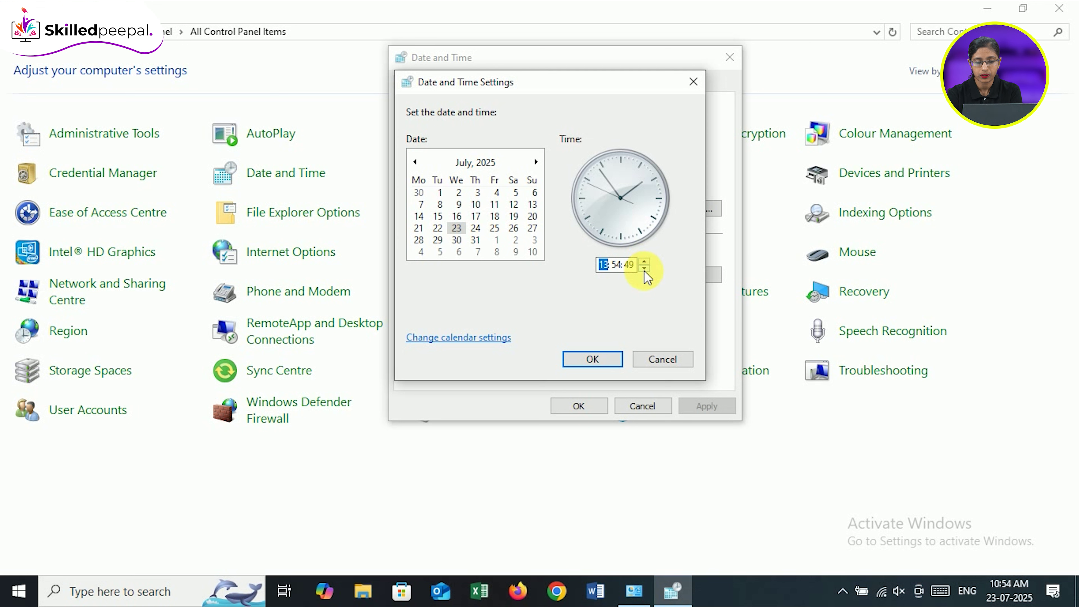
click(645, 269)
click(645, 269)
click(645, 269)
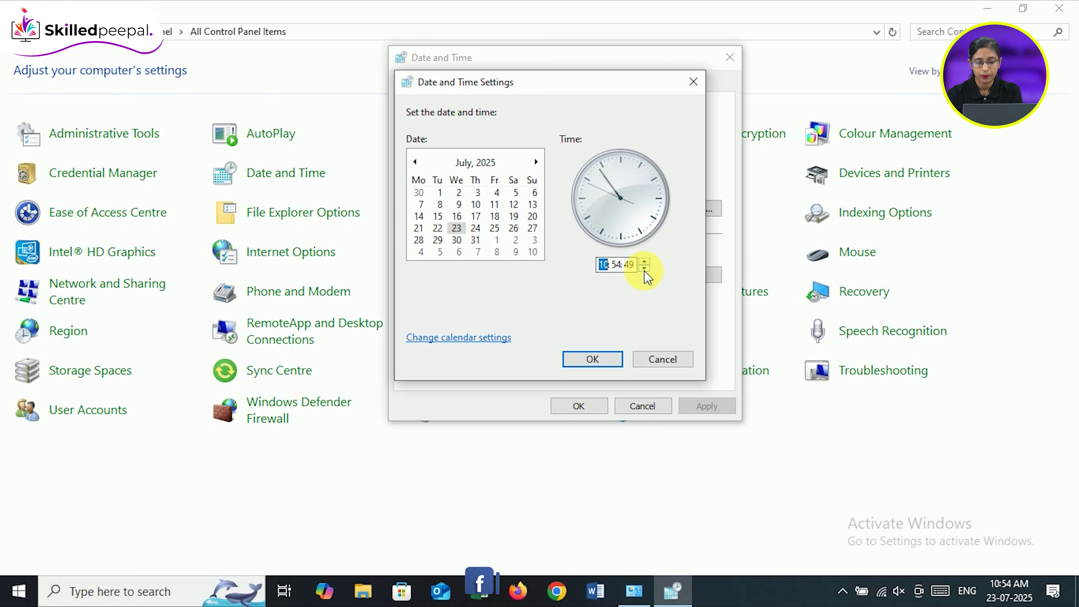
- Enter 56 as the minutes of the time and adjust them to 55
click(622, 265)
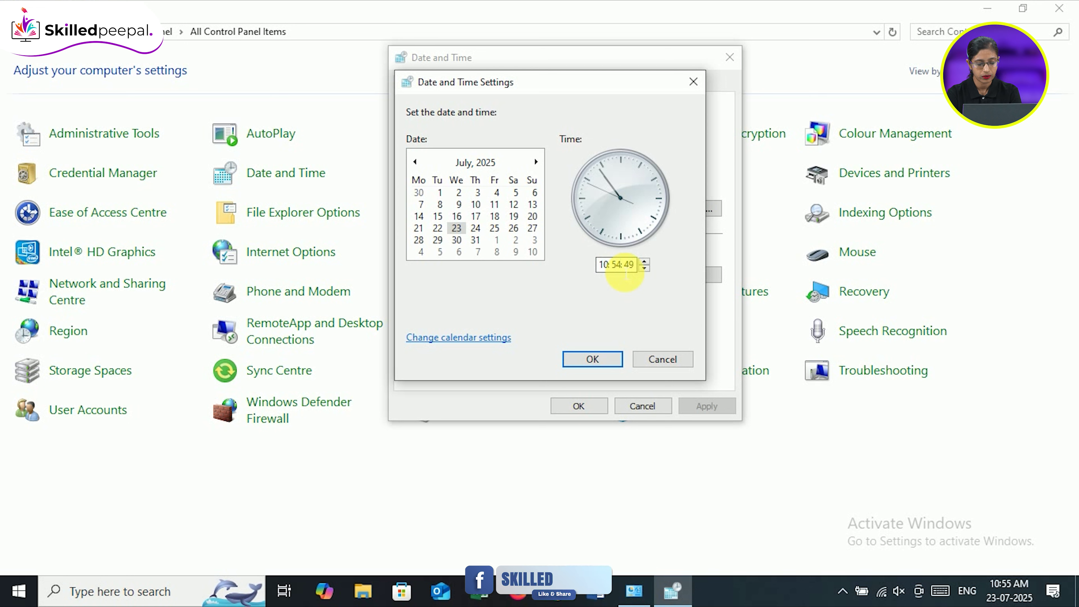
text(5)
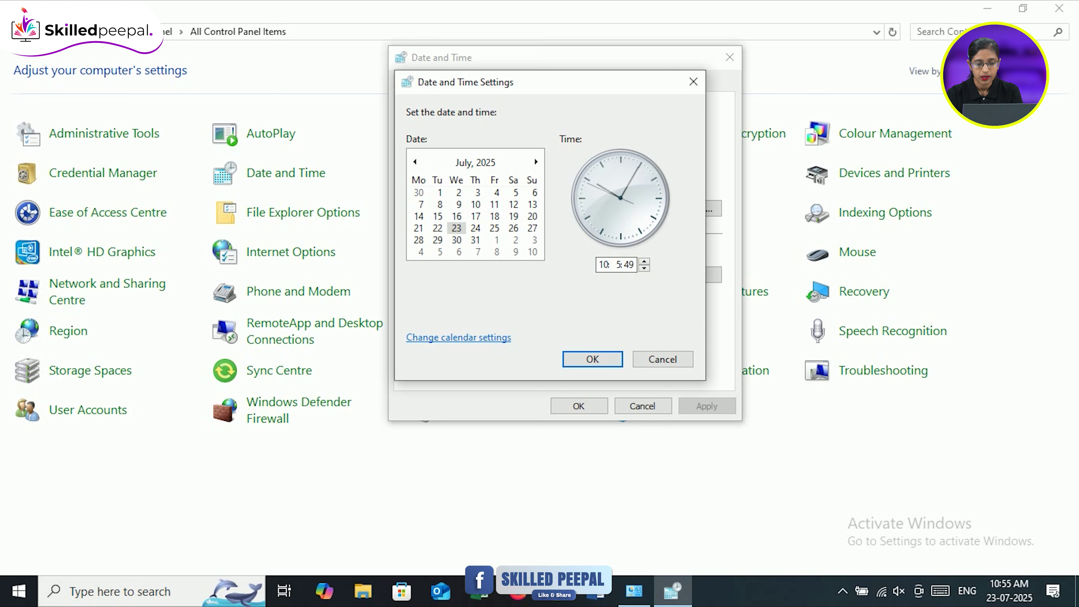
text(6)
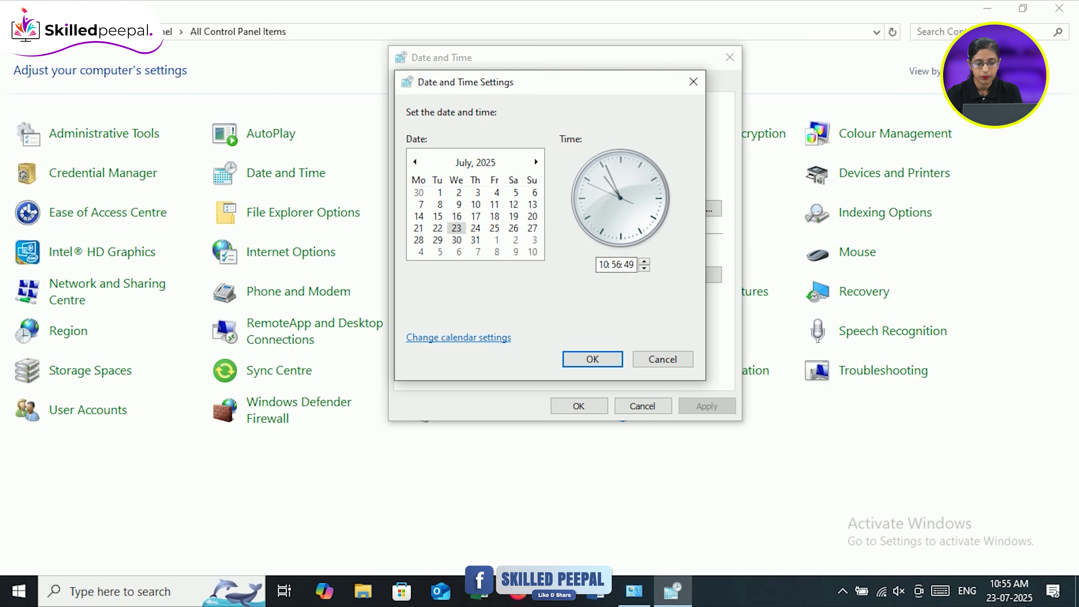
click(644, 269)
click(645, 268)
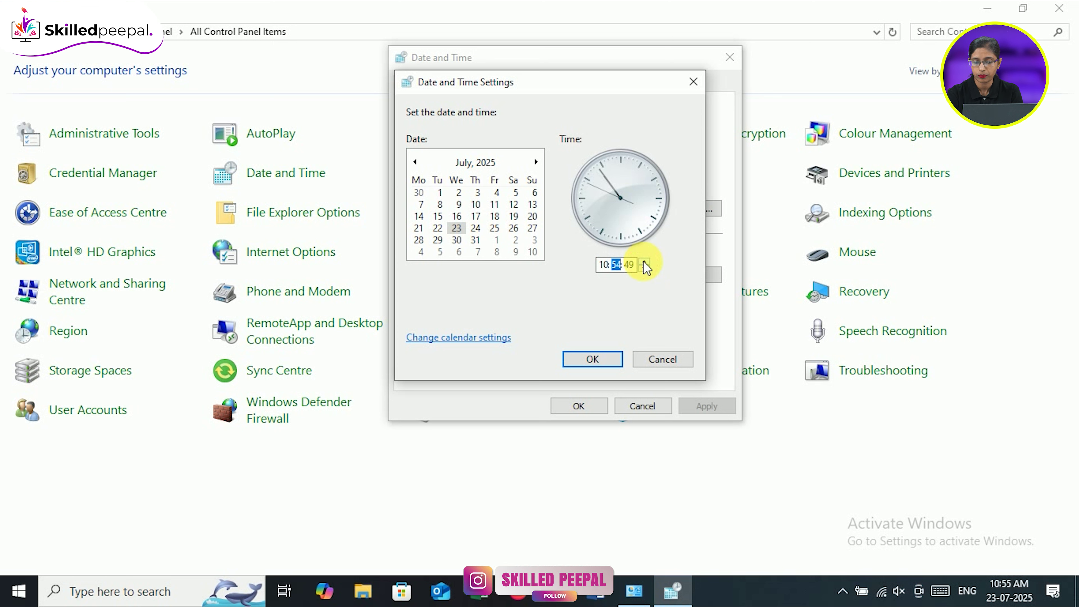
click(645, 262)
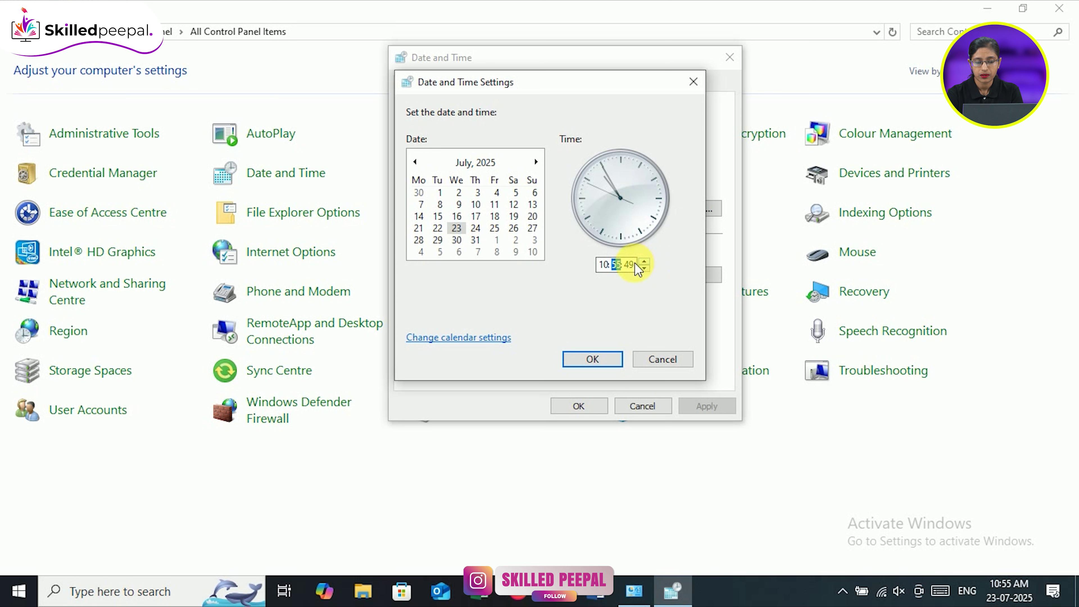
- Set the seconds of the time to 50, trying a few increments and returning to that value
click(638, 271)
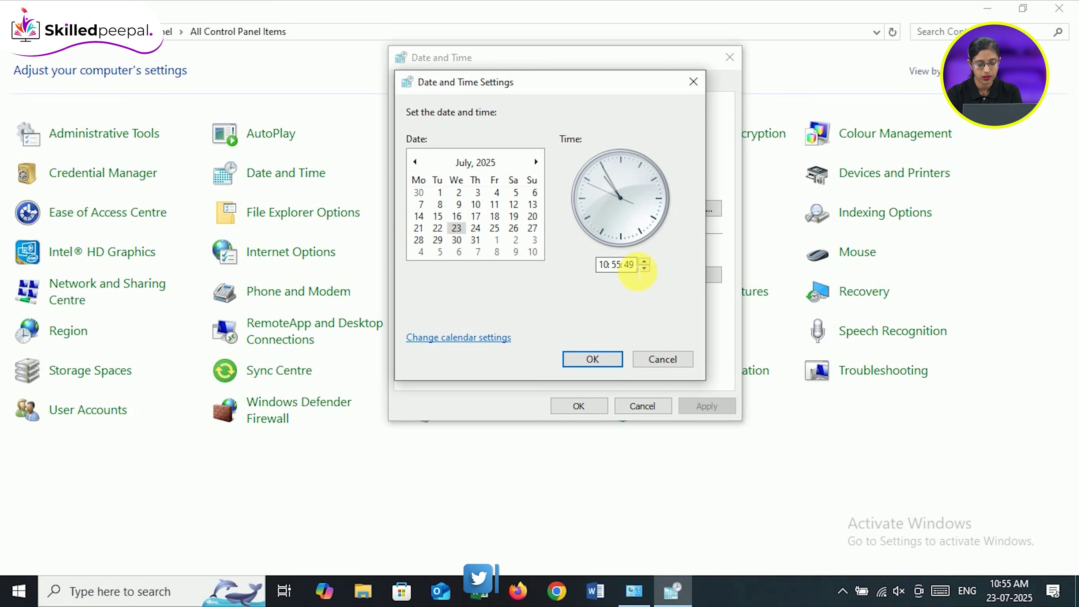
key(BackSpace)
key(BackSpace)
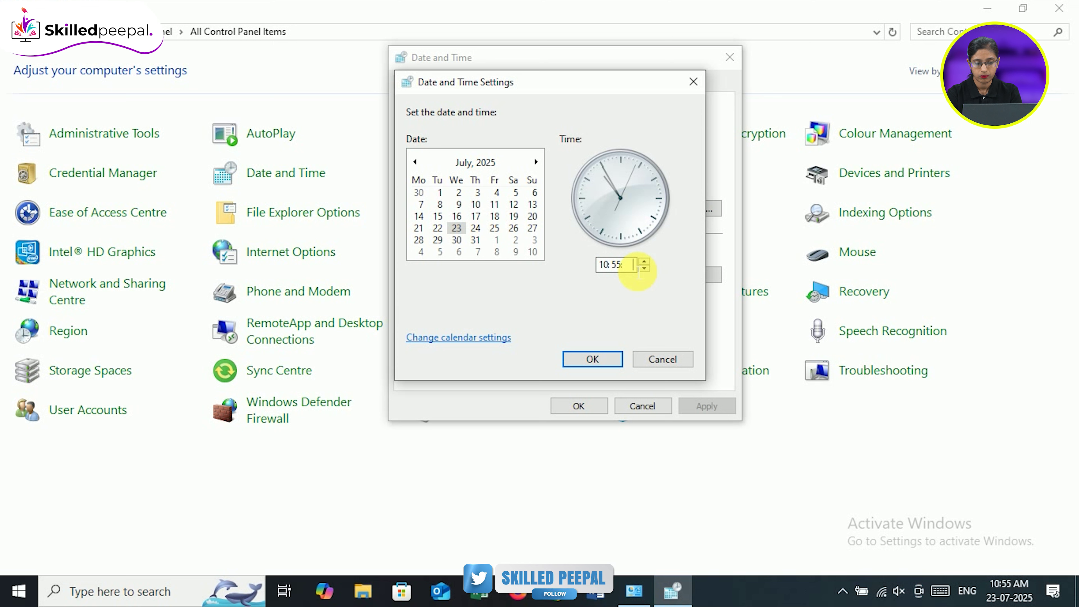
text(50)
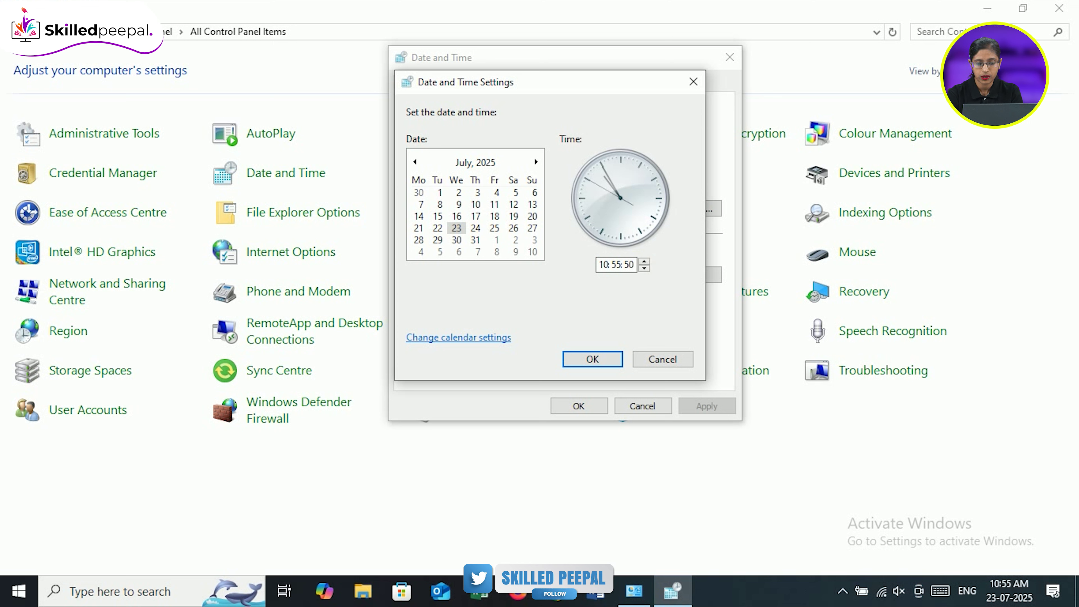
click(644, 262)
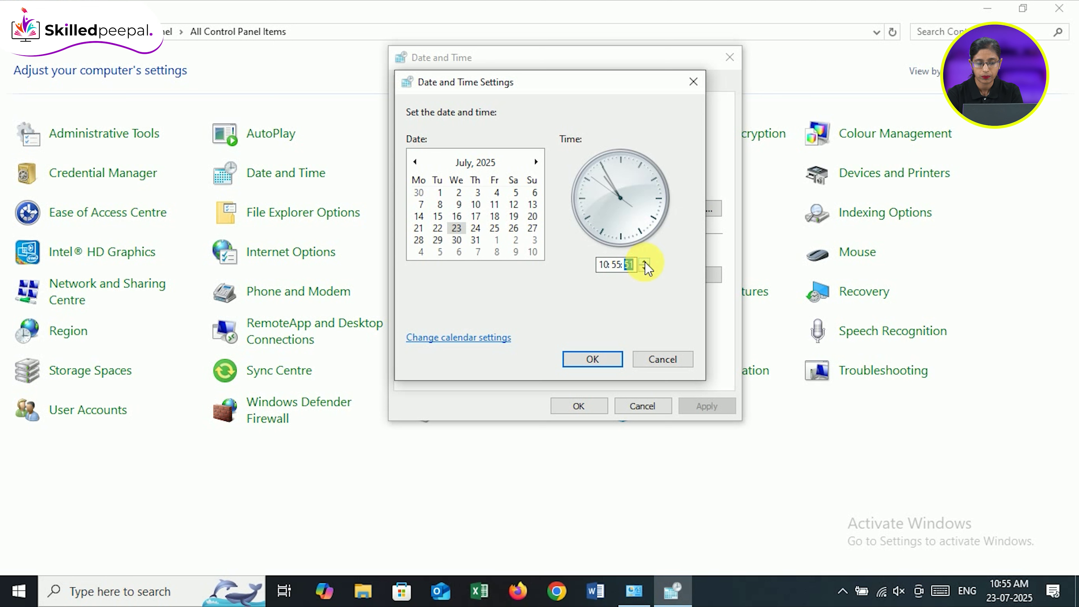
click(644, 262)
click(645, 266)
click(645, 266)
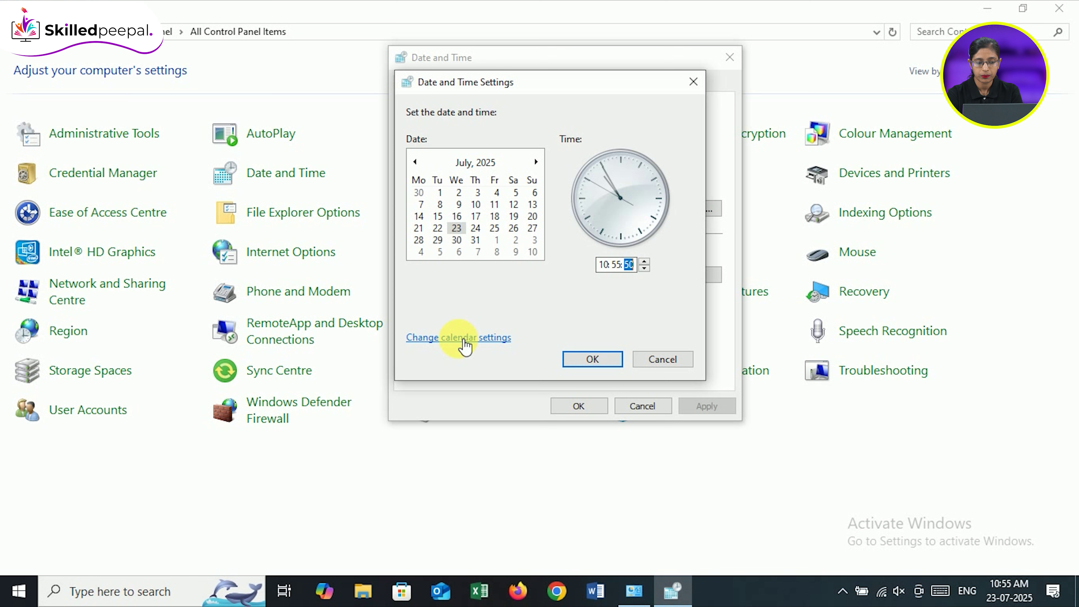
- Open the calendar settings from the date and time settings and browse the available regional formats, keeping English (India)
click(465, 338)
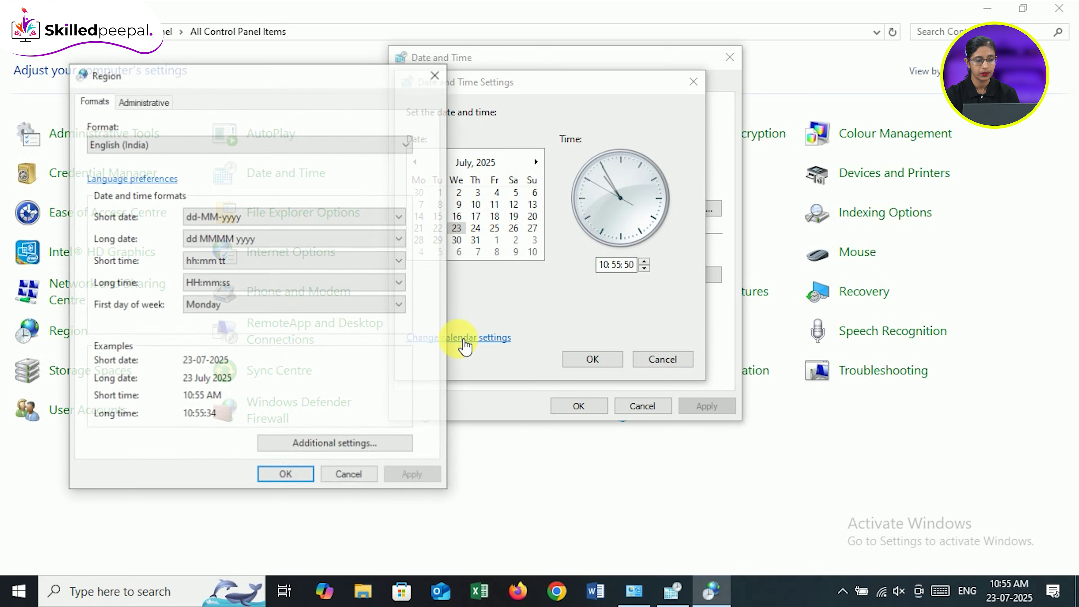
drag(286, 78, 596, 68)
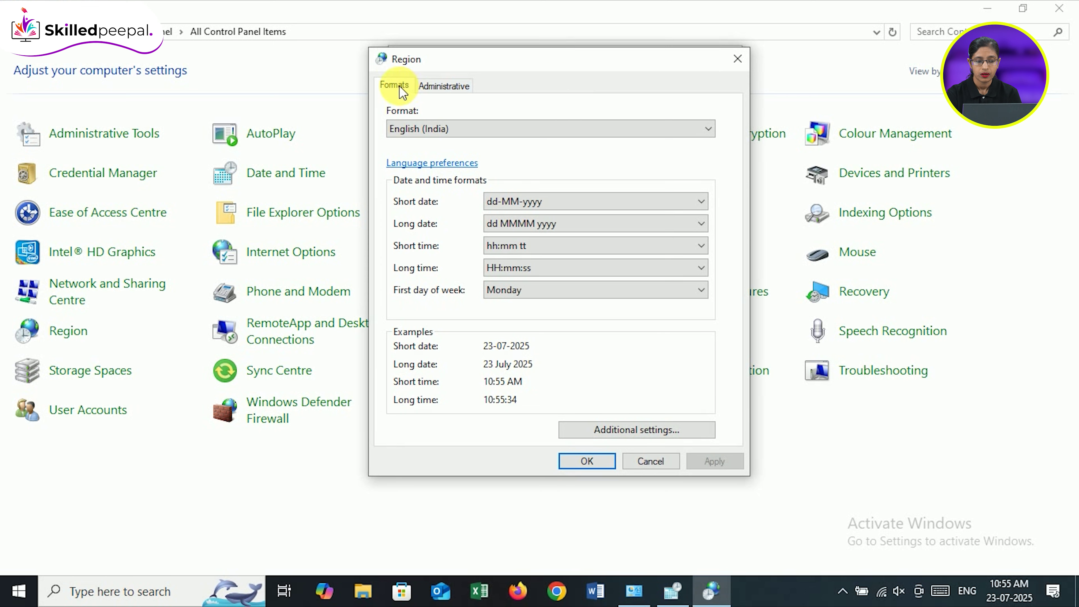
click(422, 132)
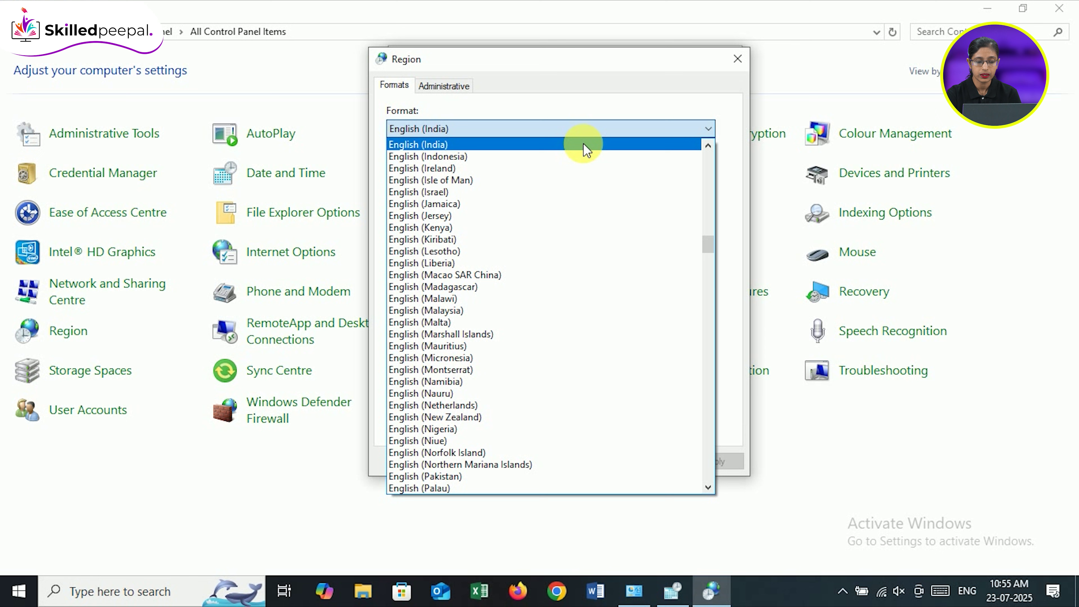
drag(709, 243, 706, 130)
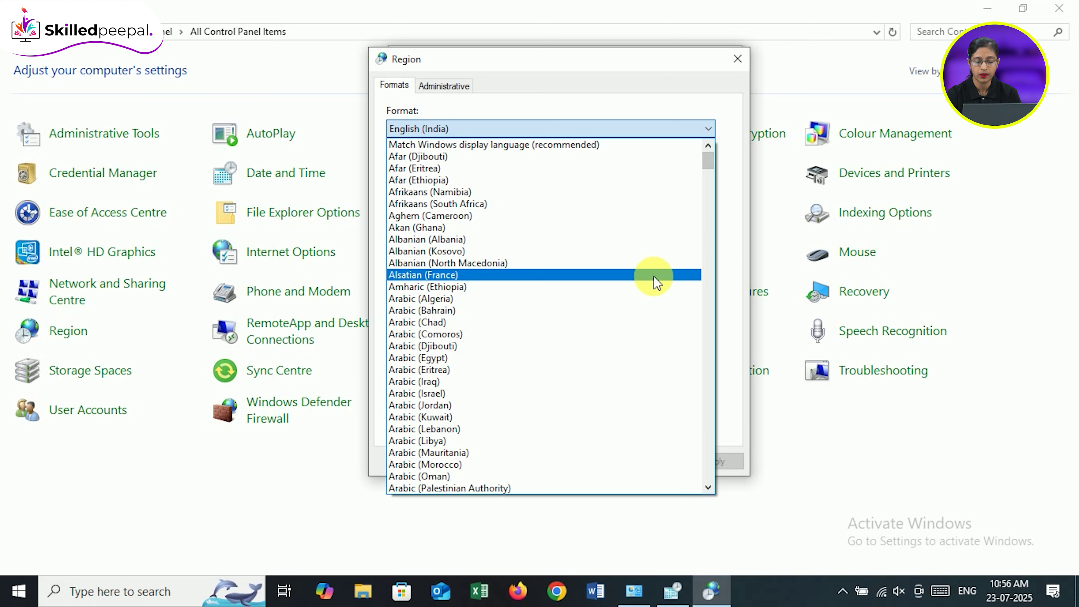
click(616, 108)
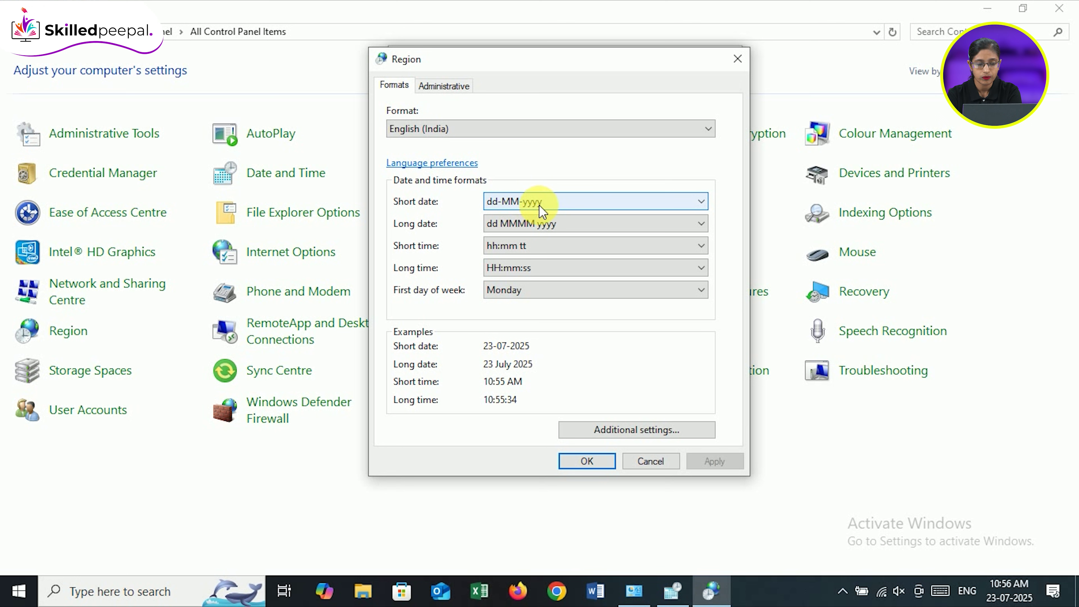
- Try the short date formats dd-MM-yy and d-M-yy, and set the short date back to dd-MM-yyyy
click(564, 207)
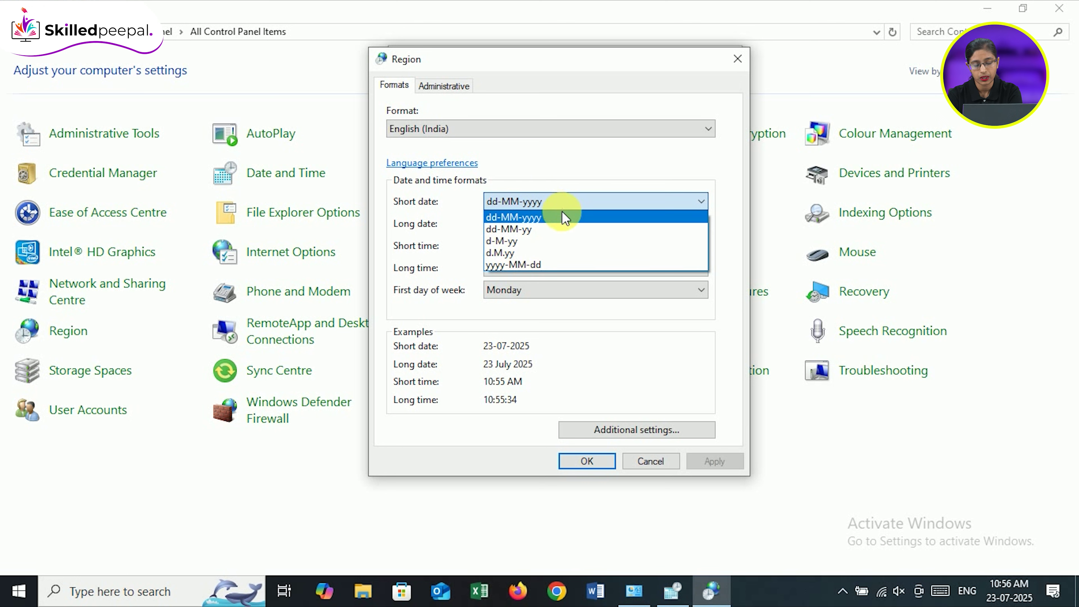
click(563, 232)
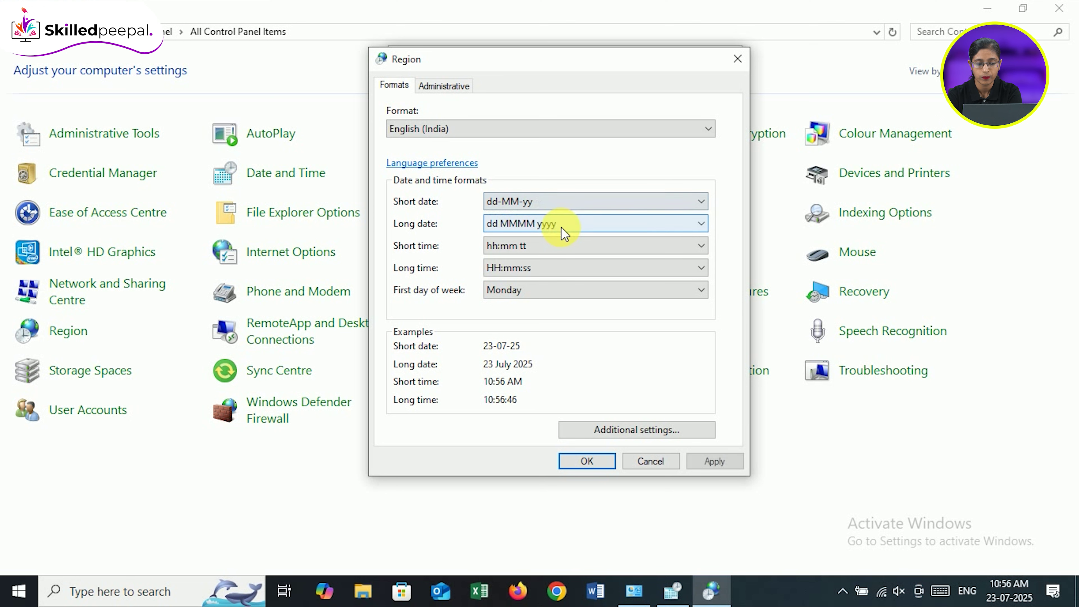
click(563, 206)
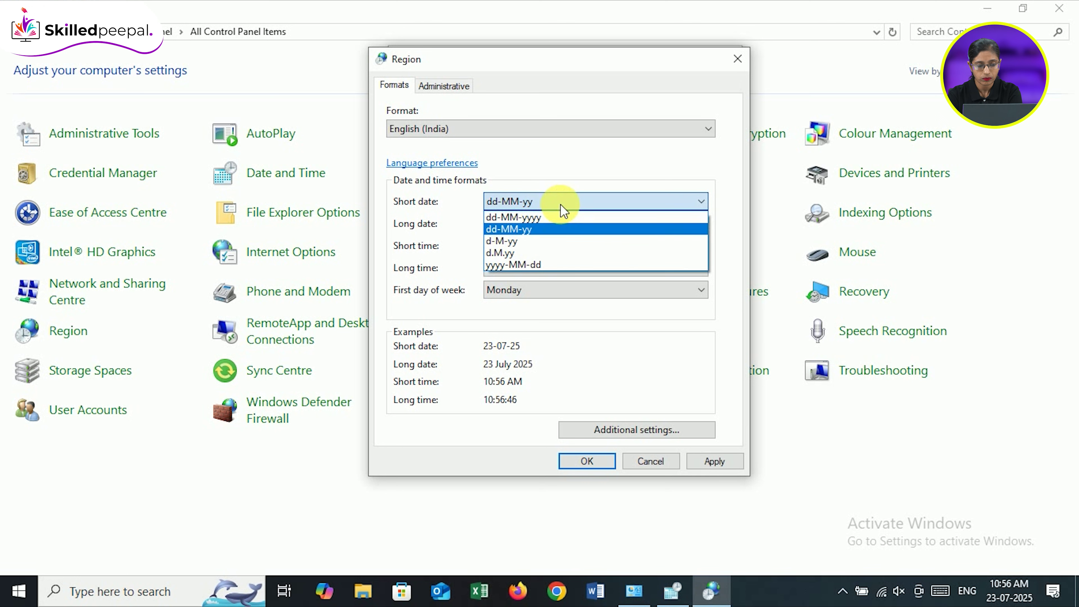
click(555, 245)
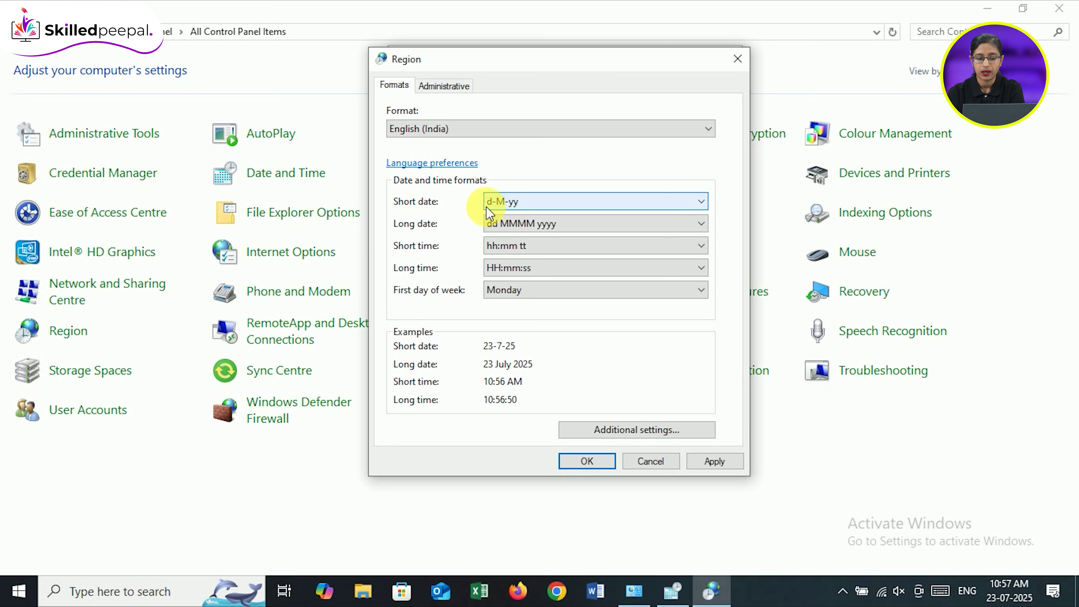
click(538, 204)
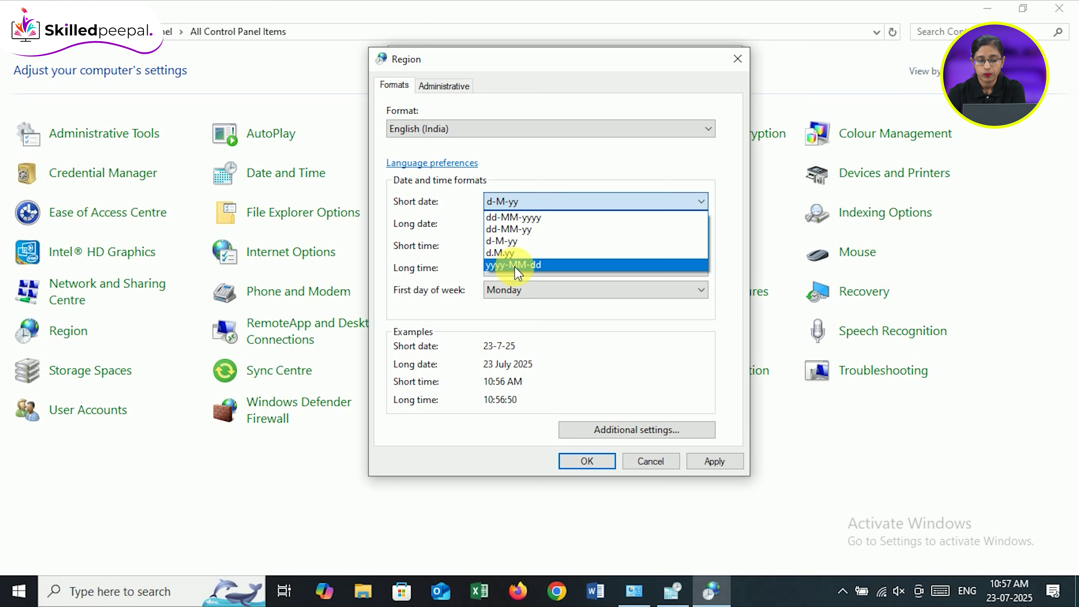
click(537, 219)
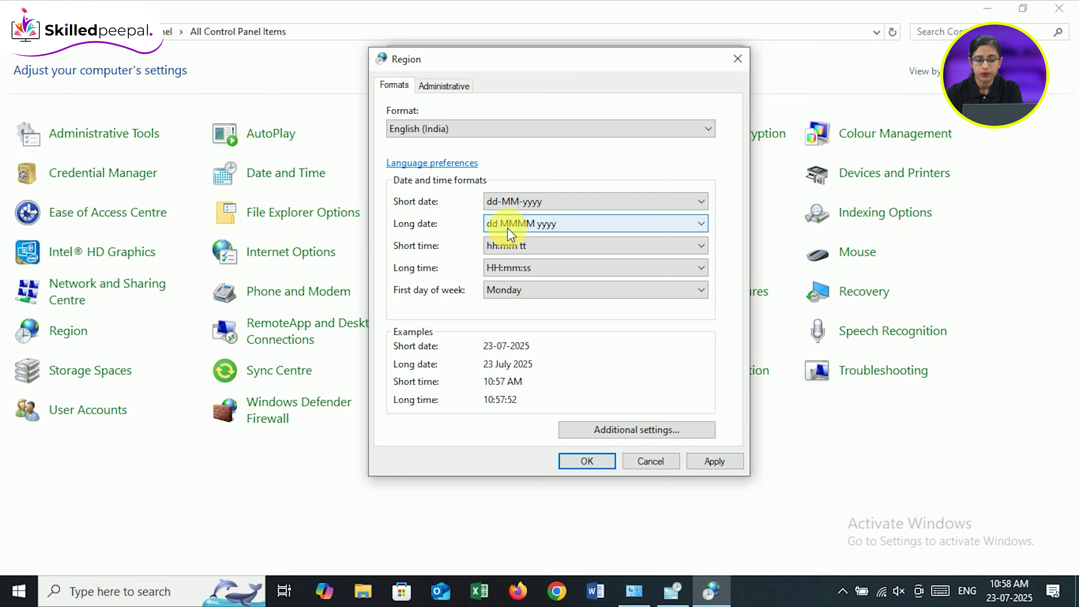
- Examine the long date and short time format options, keeping dd MMMM yyyy and hh:mm tt
click(527, 227)
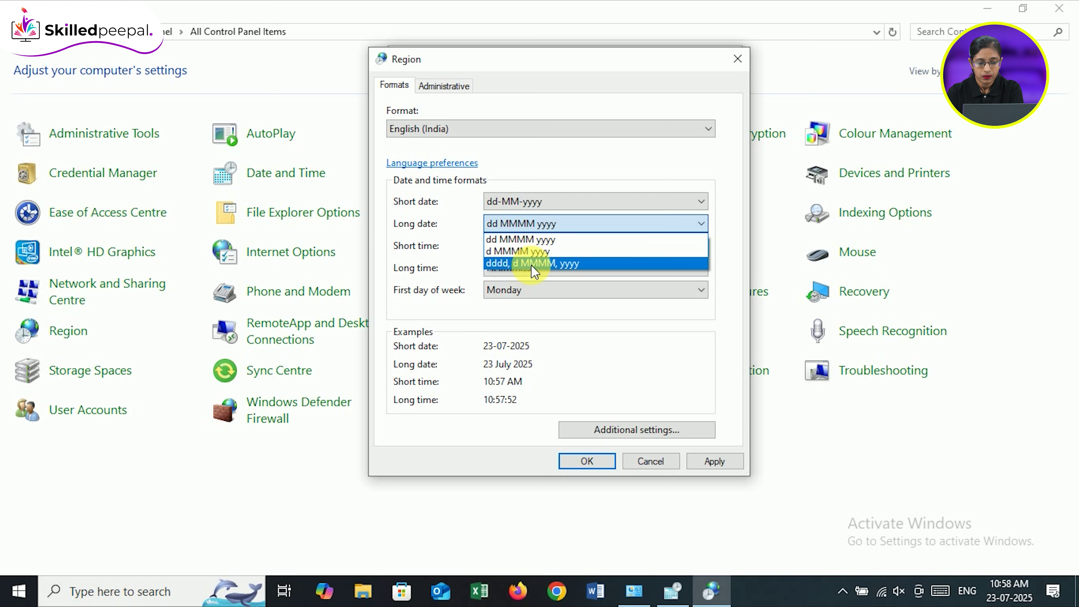
click(470, 233)
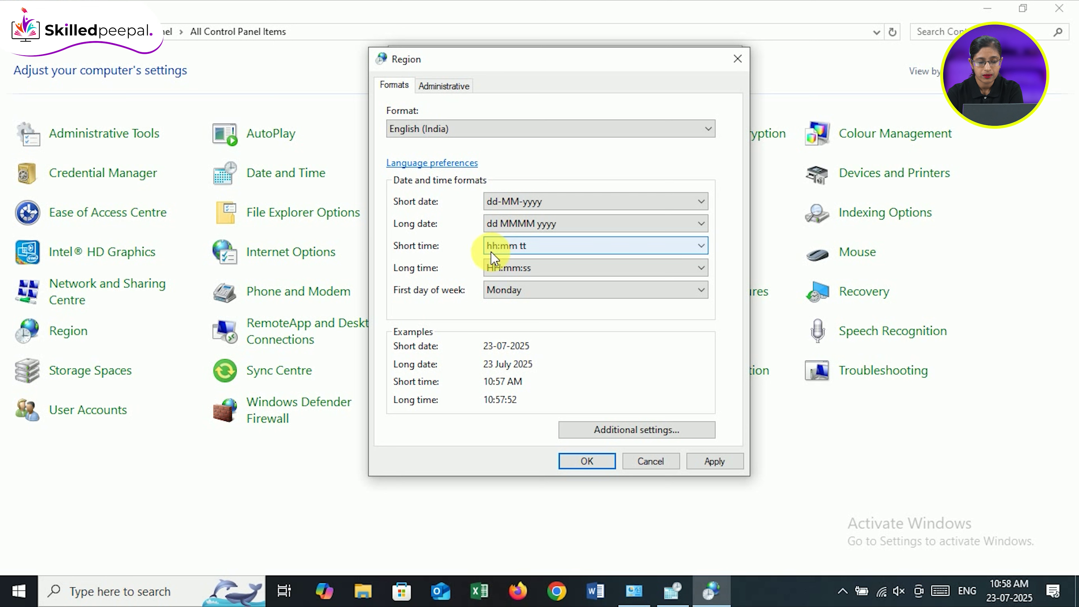
click(526, 252)
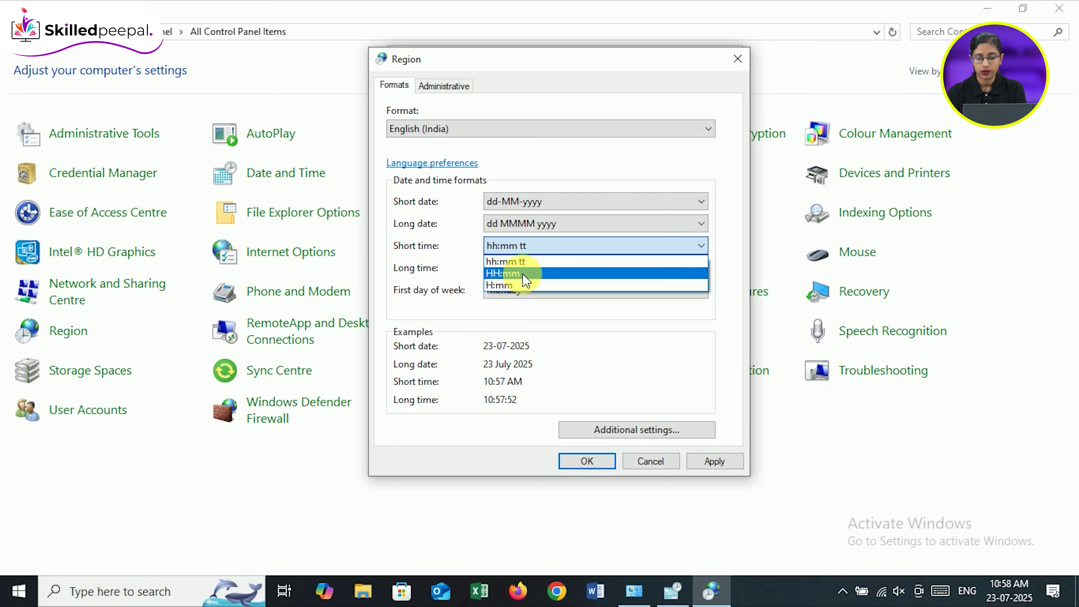
click(533, 259)
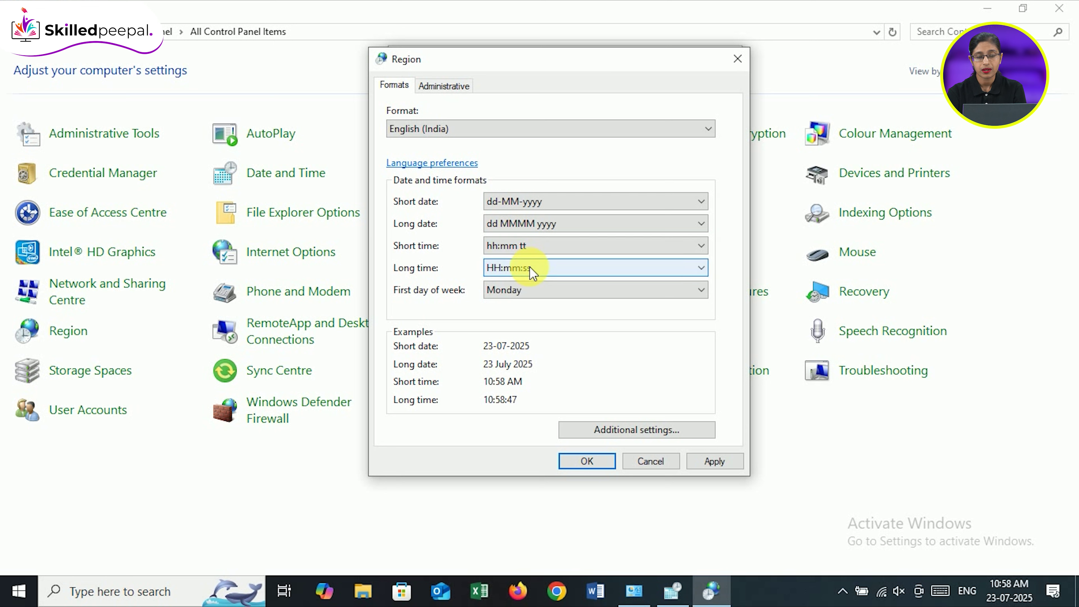
- Examine the long time formats and the first day of week choices, keeping HH:mm:ss and Monday
click(530, 266)
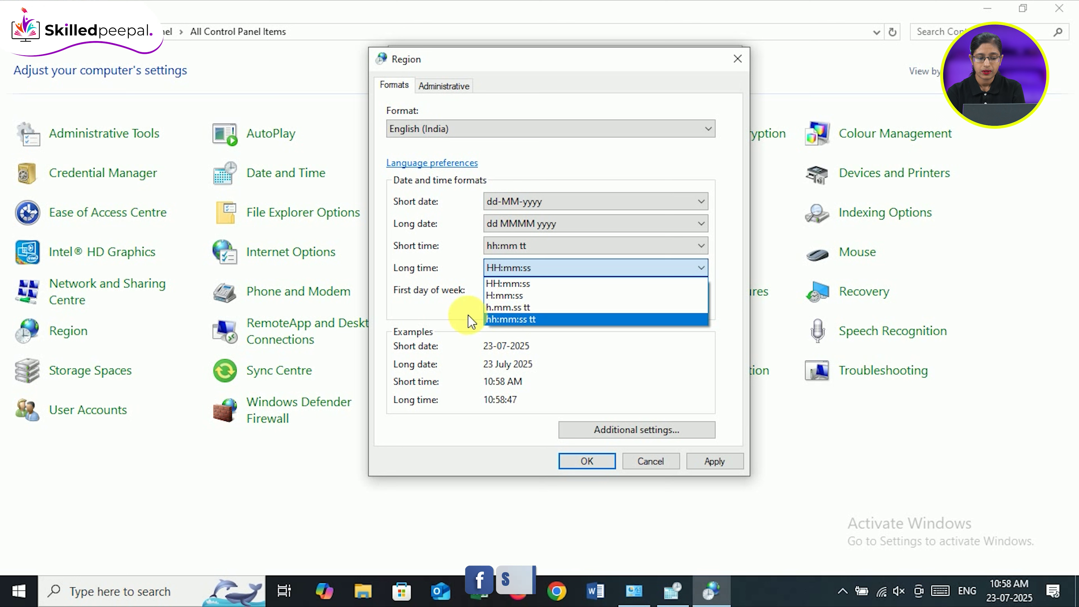
click(454, 307)
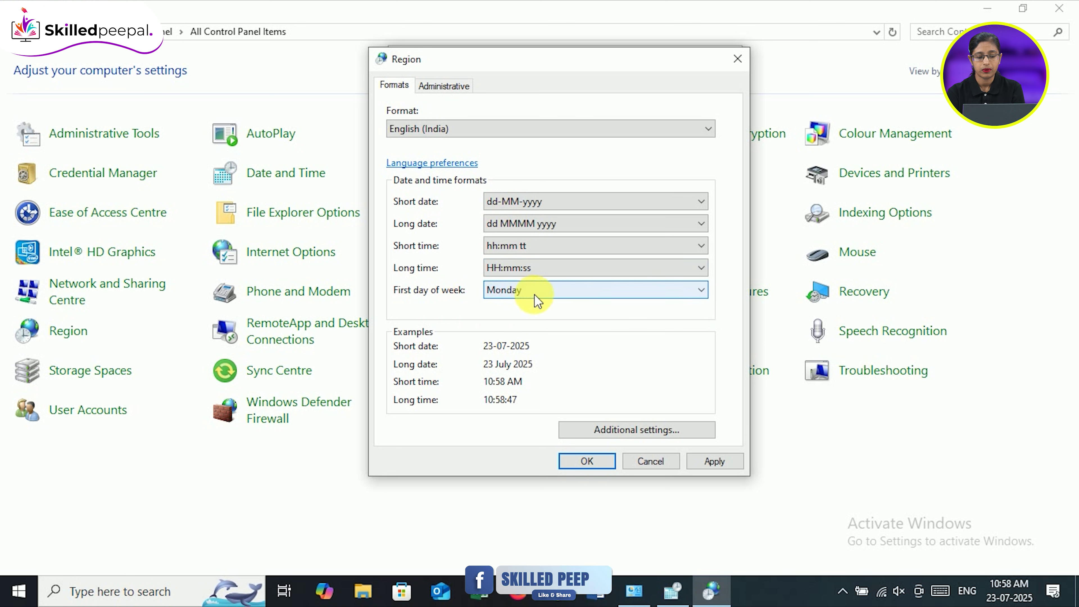
click(548, 297)
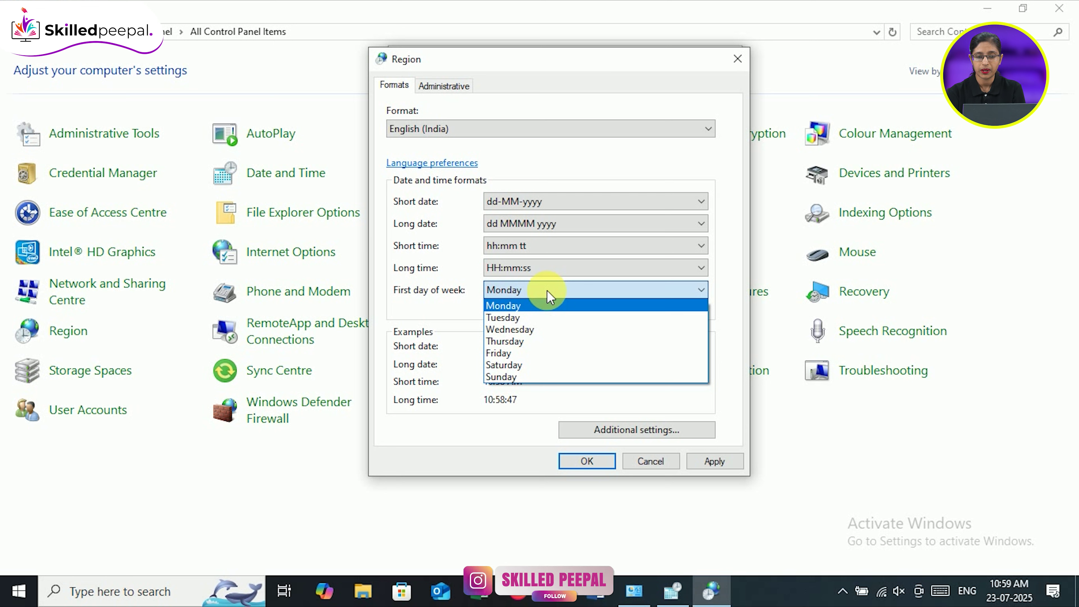
click(547, 309)
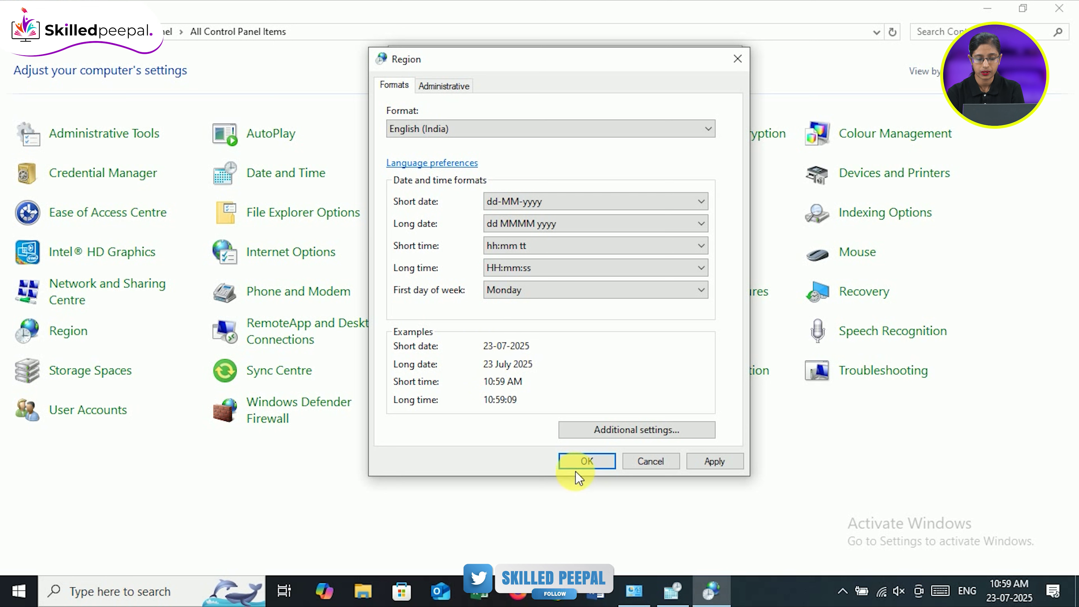
- Open the additional format settings and examine the choices for the decimal symbol and the number of digits after the decimal
click(616, 431)
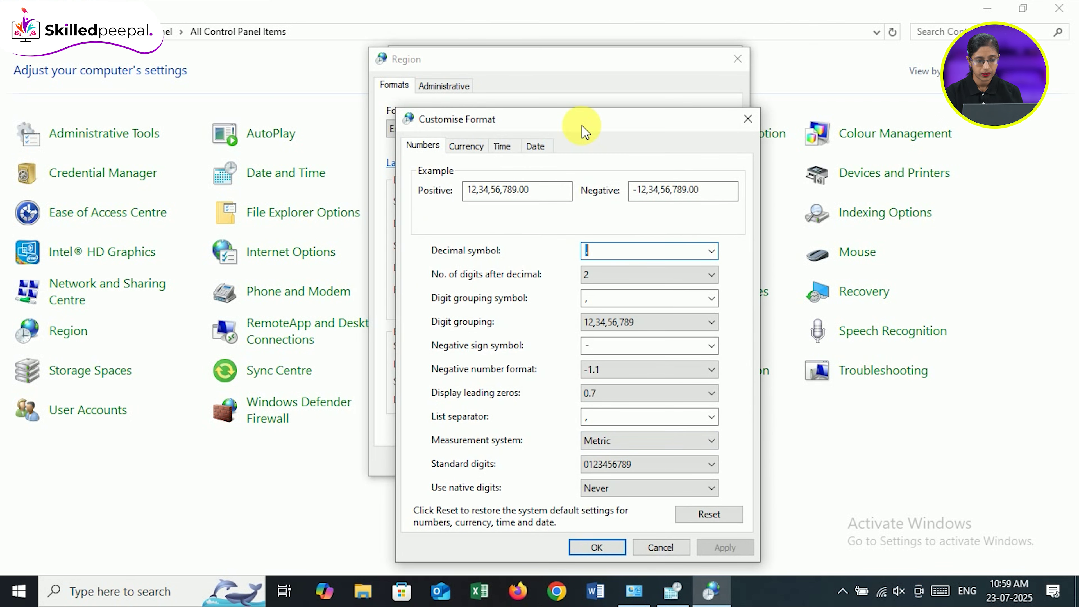
drag(586, 130, 613, 91)
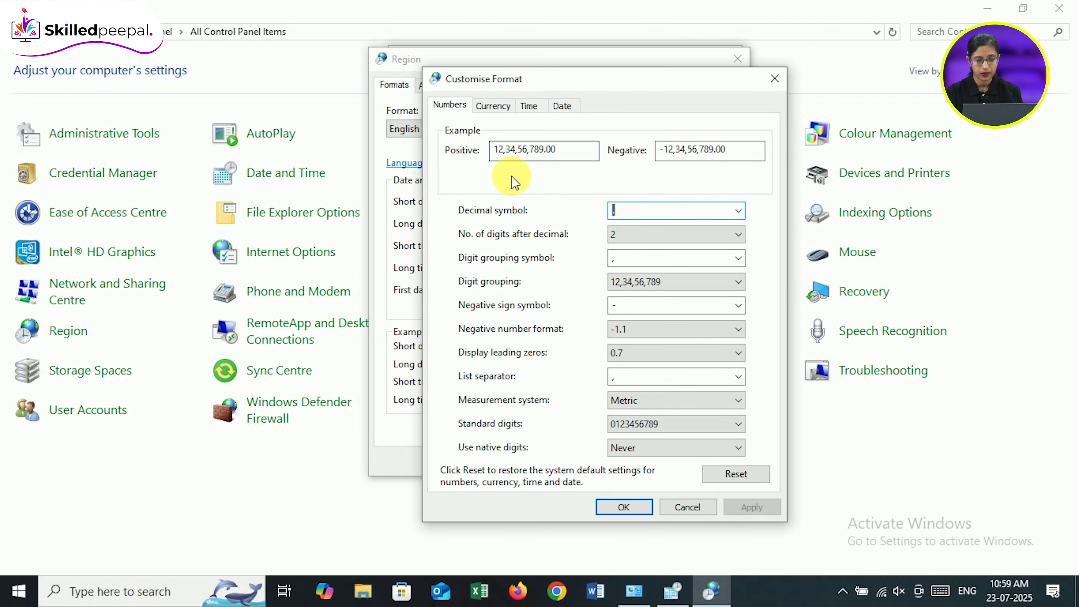
click(738, 212)
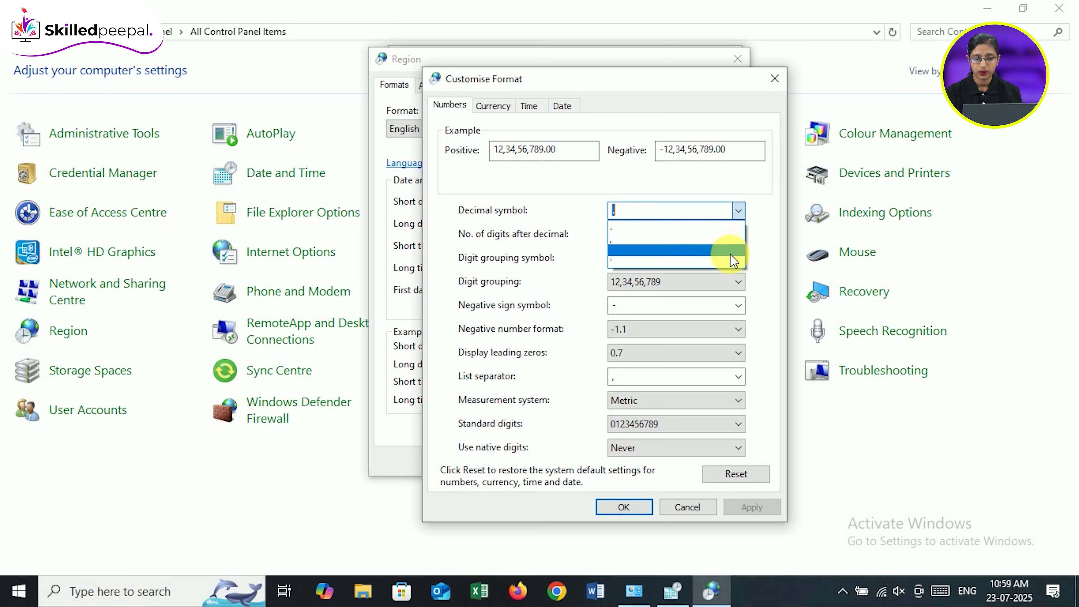
click(570, 250)
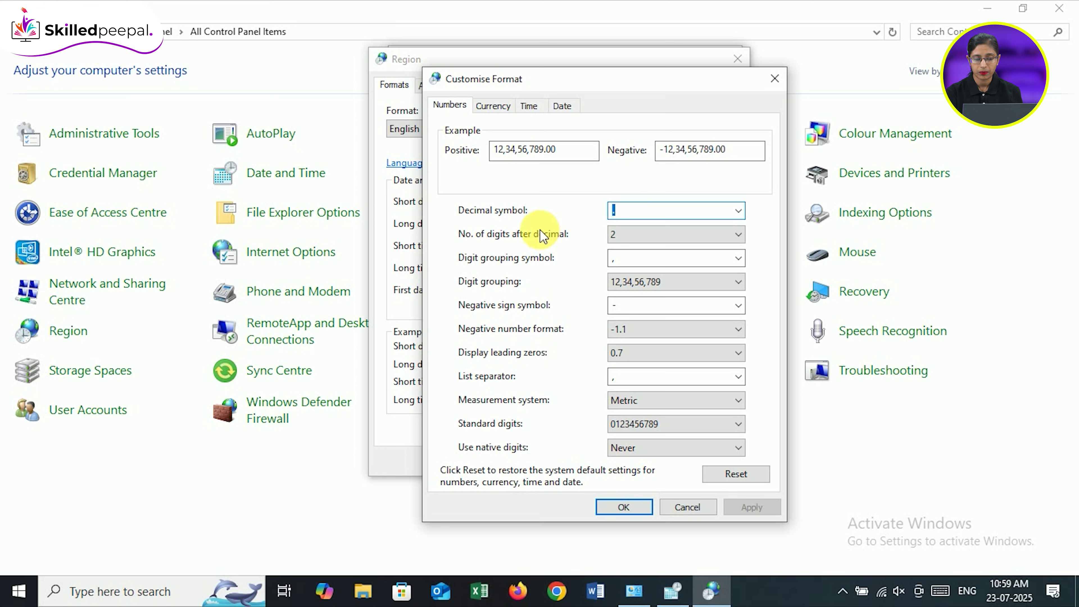
click(656, 237)
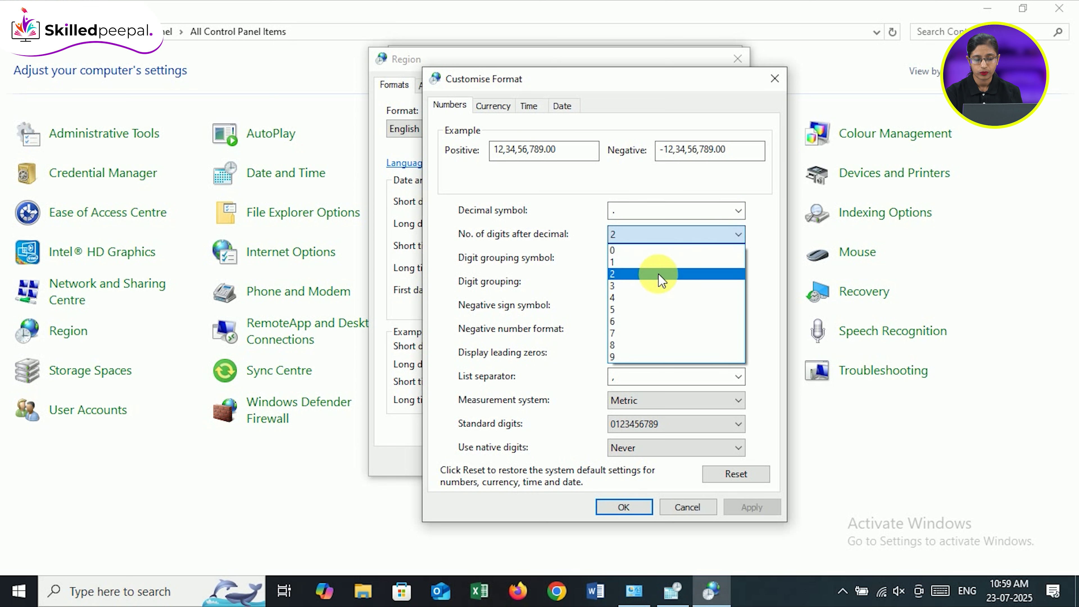
click(542, 290)
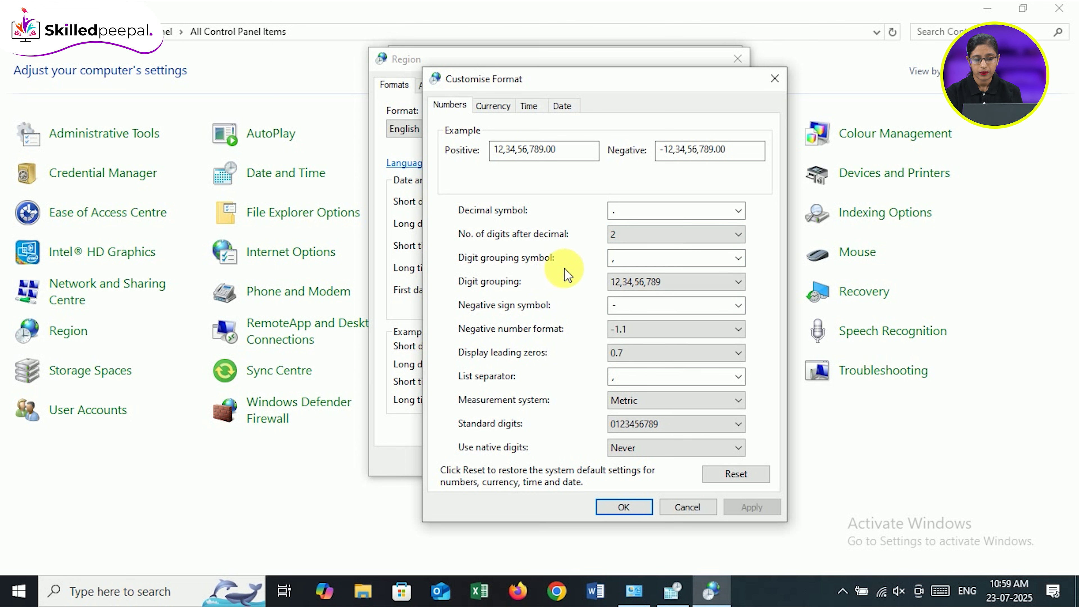
- Examine the choices for the digit grouping symbol and the digit grouping pattern of numbers
click(740, 260)
click(556, 263)
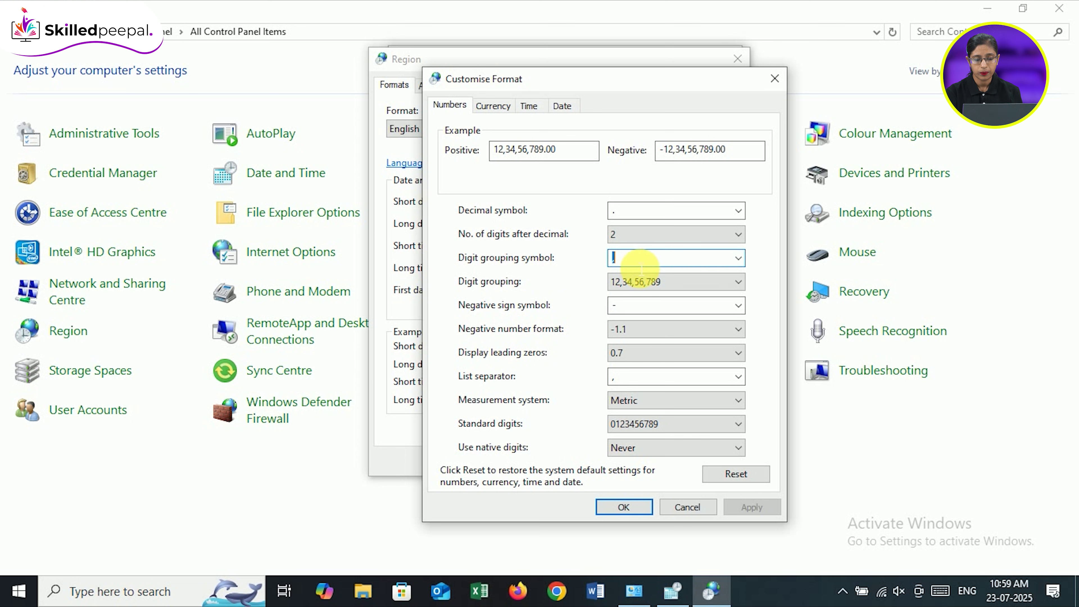
click(734, 283)
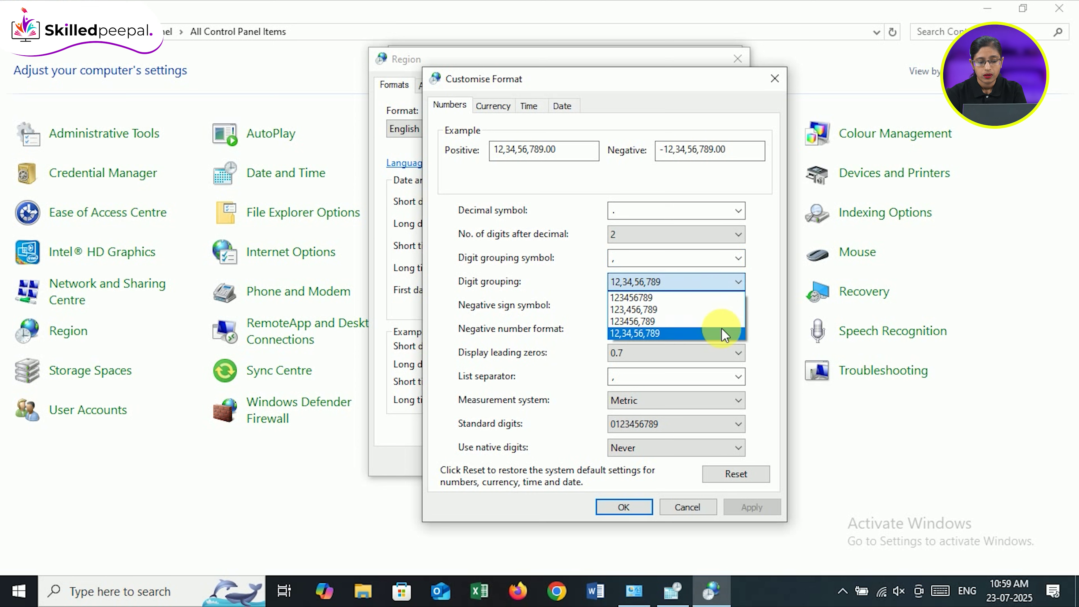
click(560, 302)
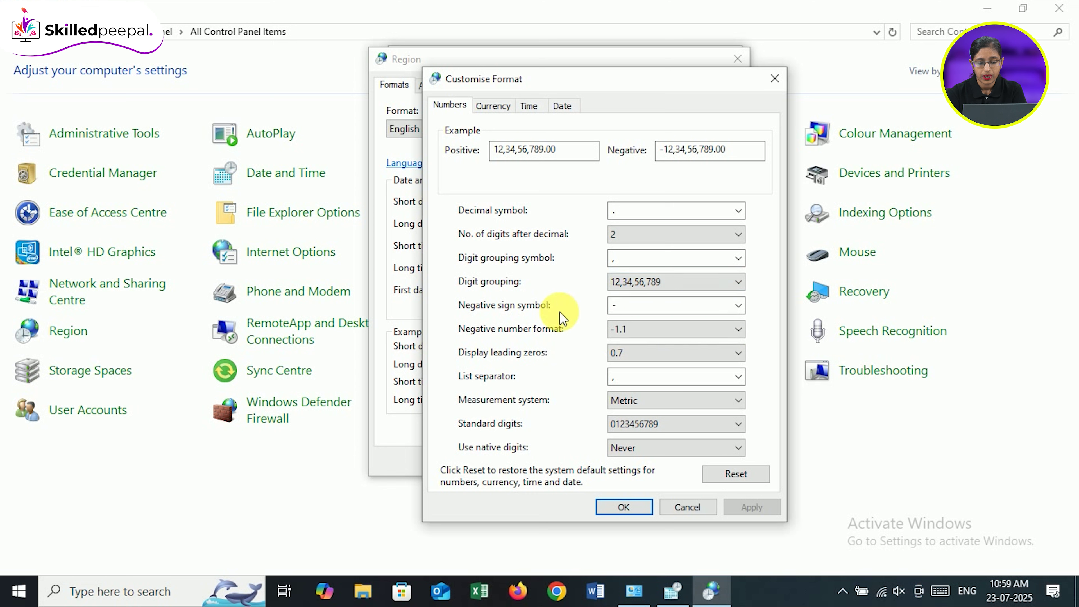
- Examine the choices for the negative sign symbol and the negative number format
click(738, 306)
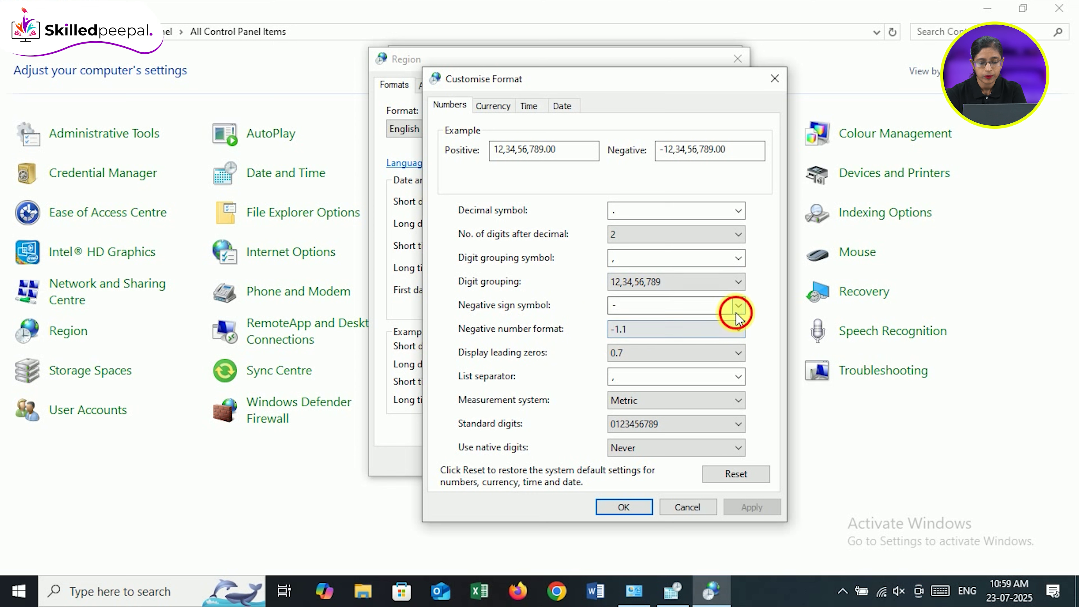
click(736, 313)
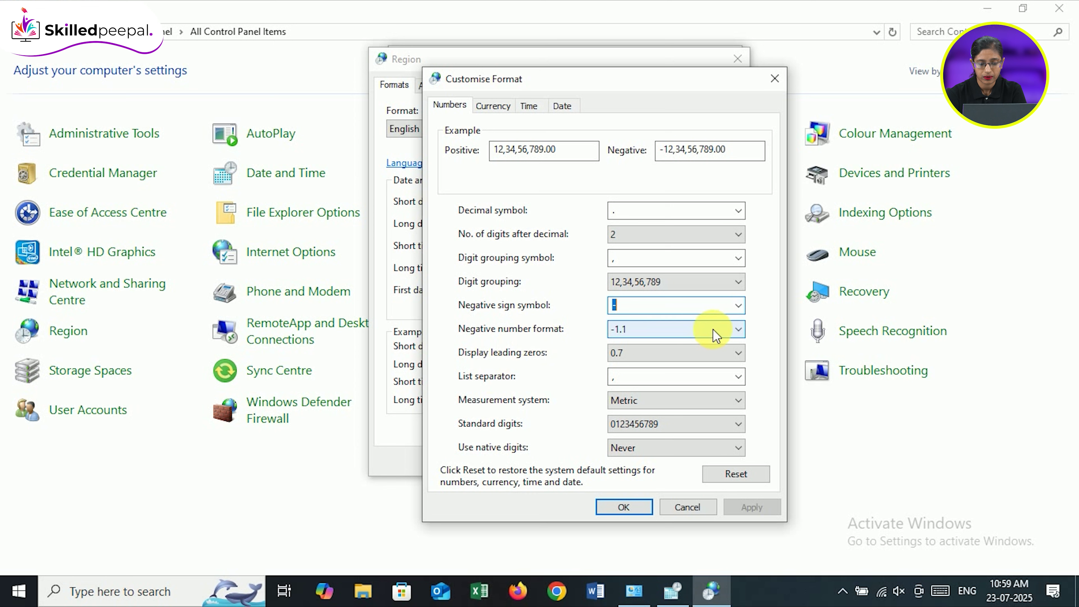
click(727, 331)
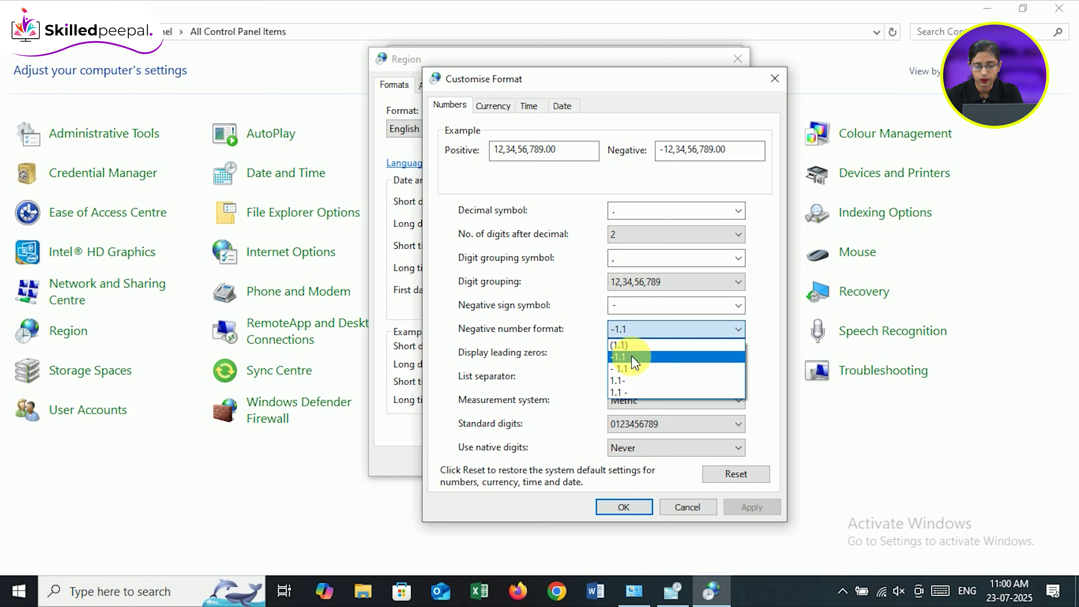
click(599, 351)
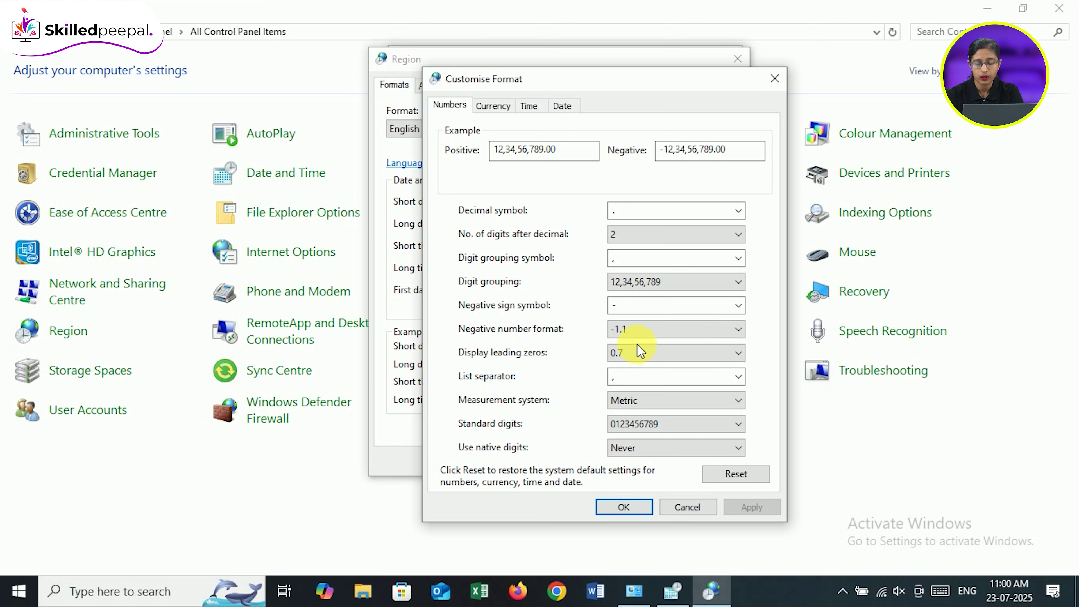
- Examine the choices for displaying leading zeros and for the list separator
click(680, 354)
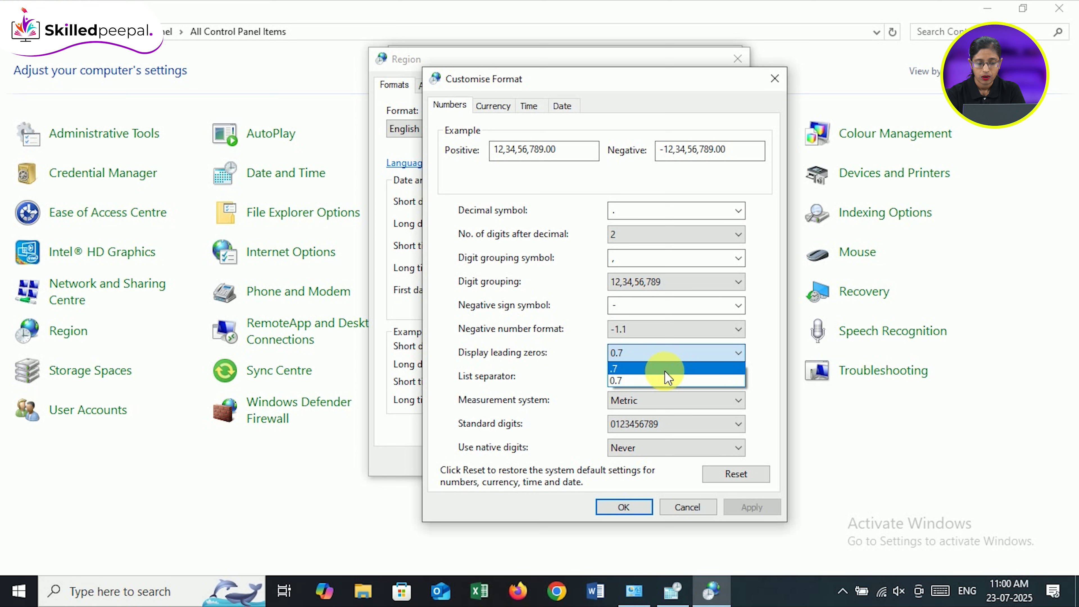
click(567, 367)
click(632, 378)
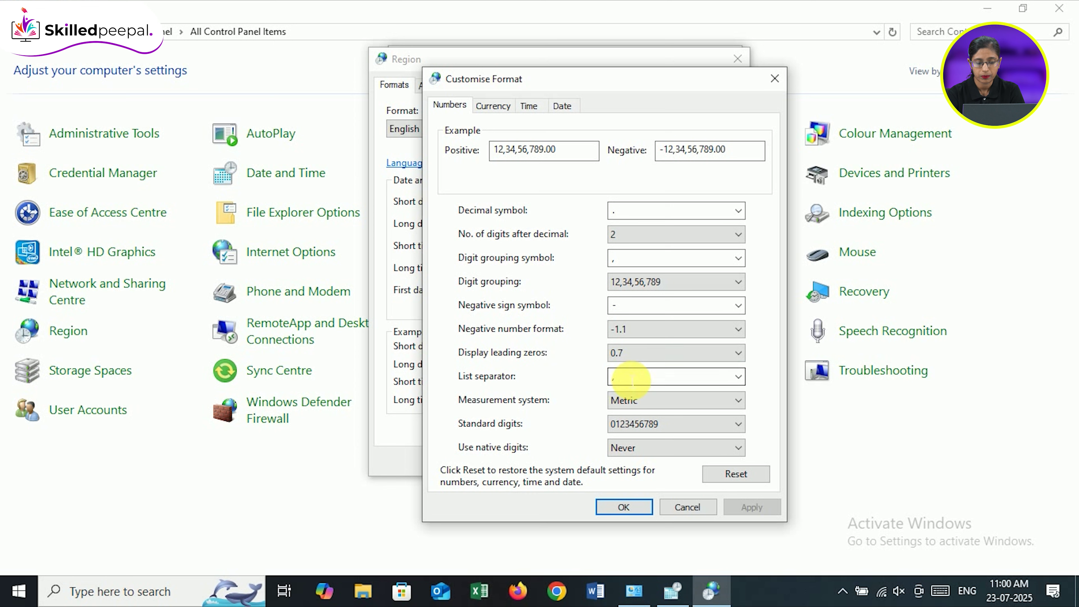
click(739, 376)
click(739, 377)
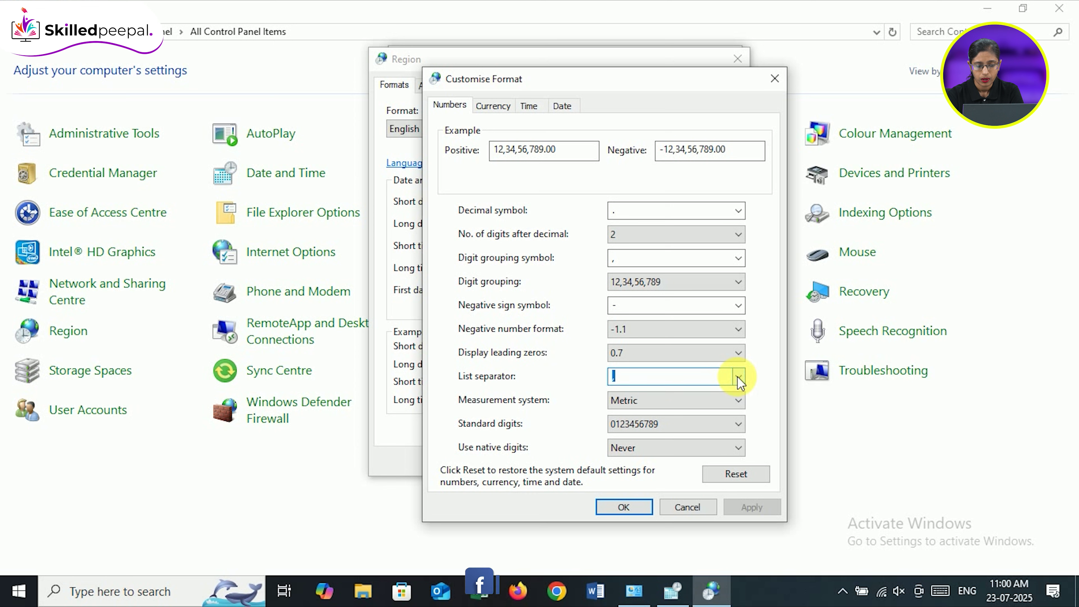
- Examine the choices for the measurement system and the standard digits in the number format settings
click(736, 408)
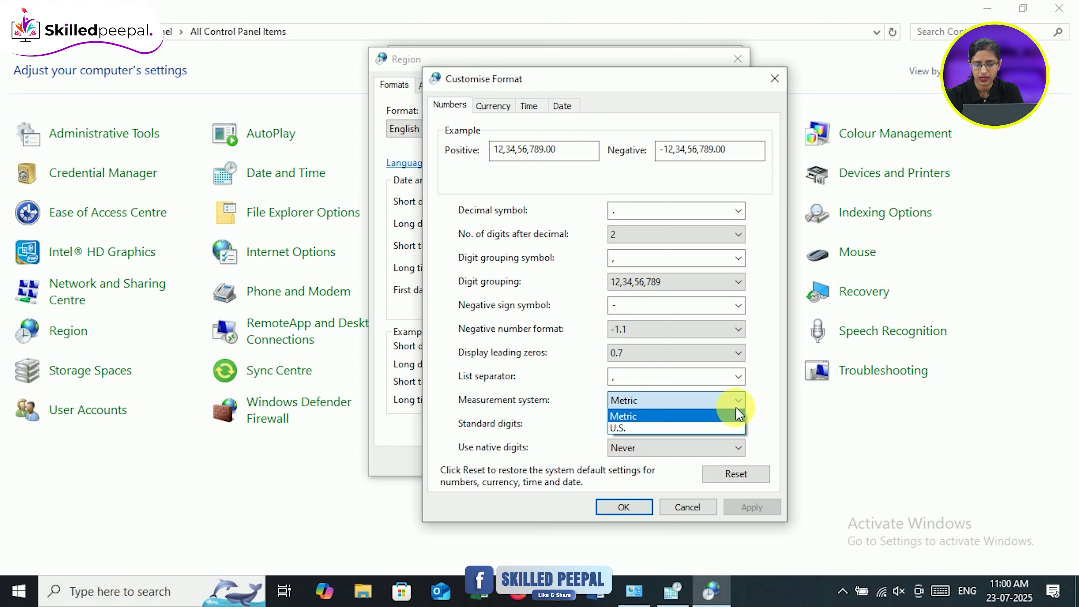
click(767, 409)
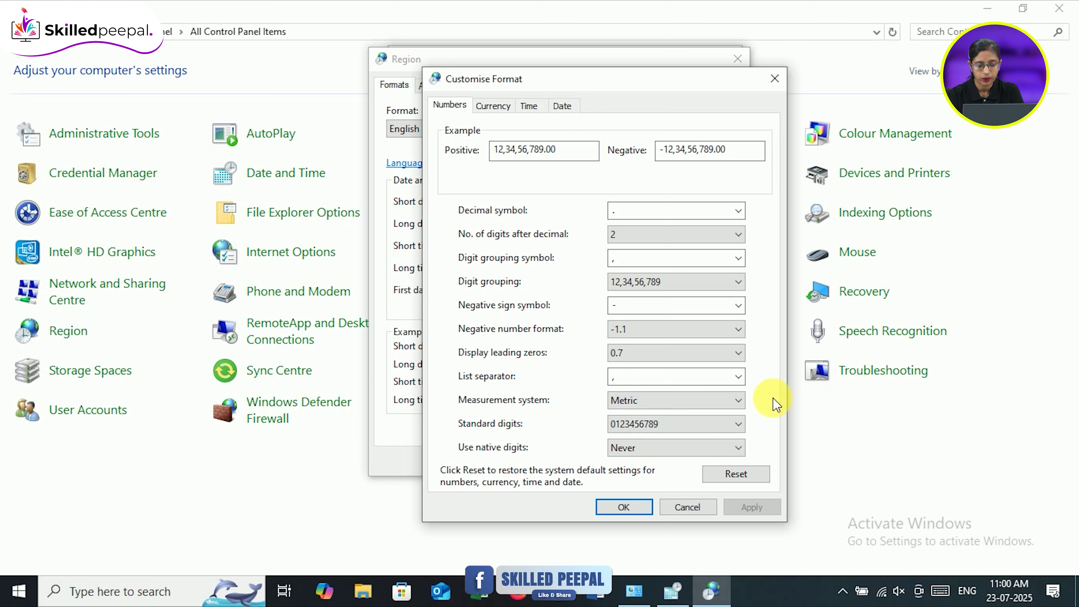
click(735, 425)
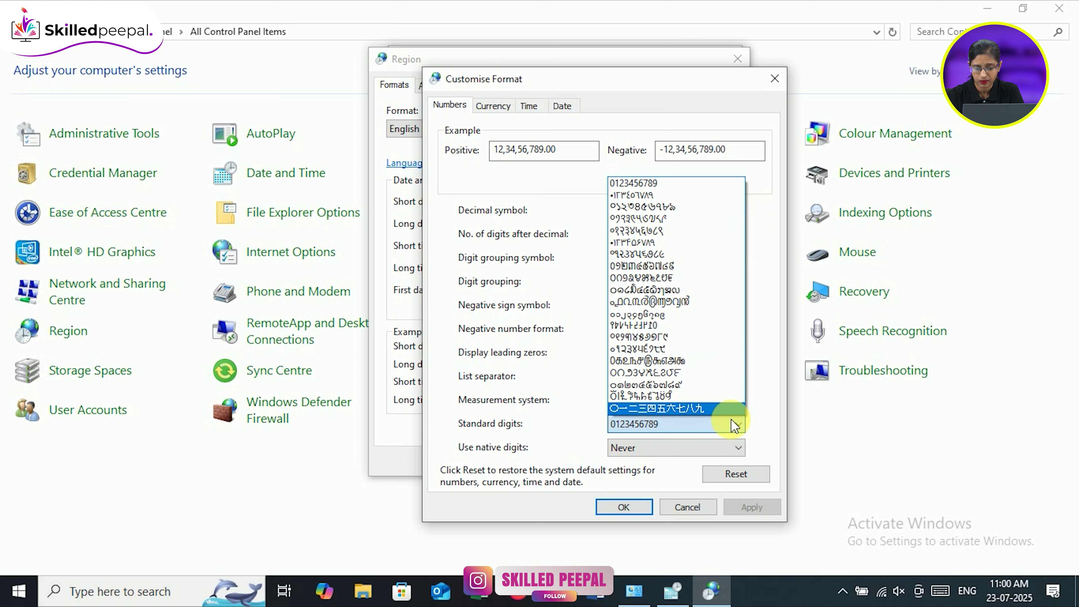
click(778, 374)
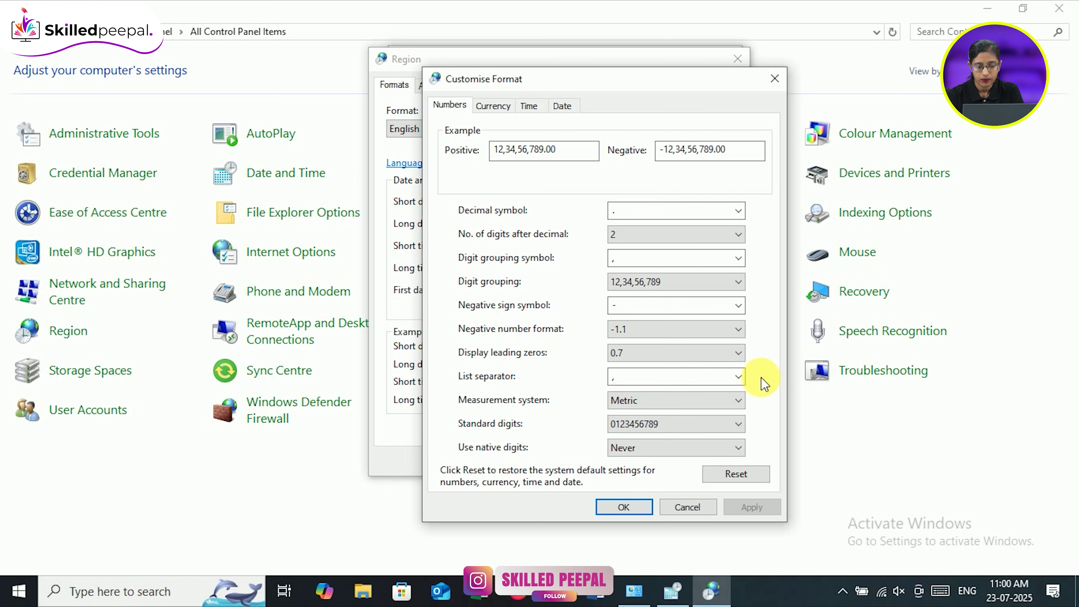
- Examine the choices for using native digits and inspect the positive and negative number examples
click(734, 448)
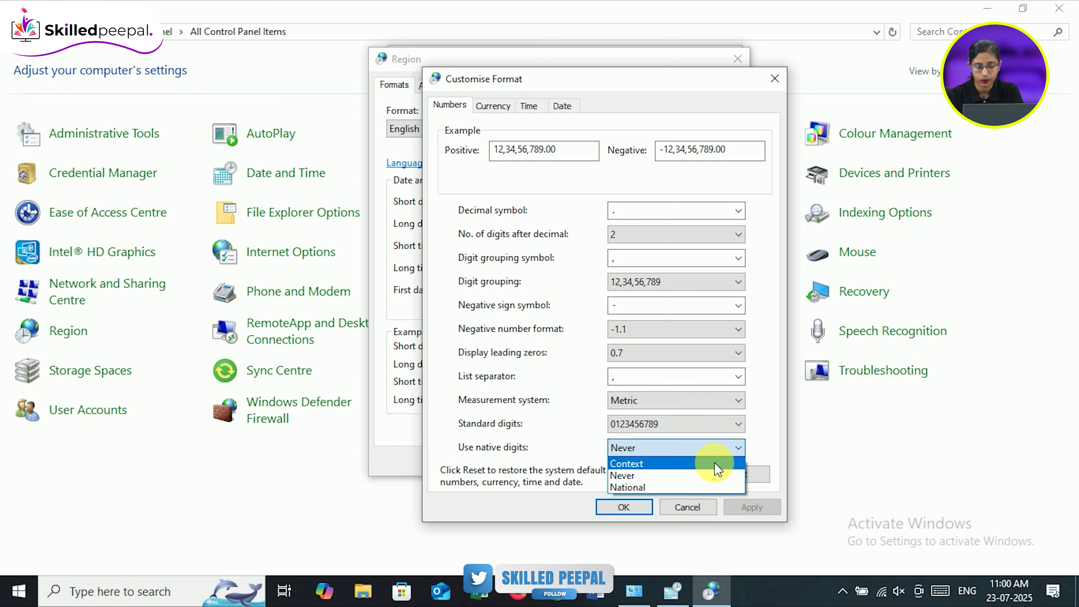
click(761, 443)
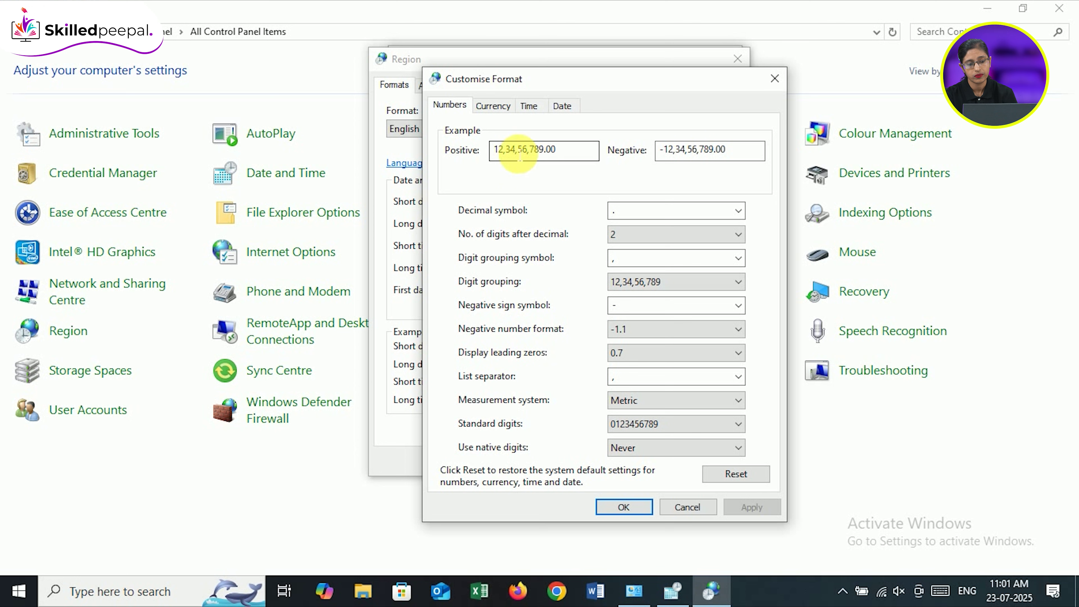
drag(495, 154, 557, 151)
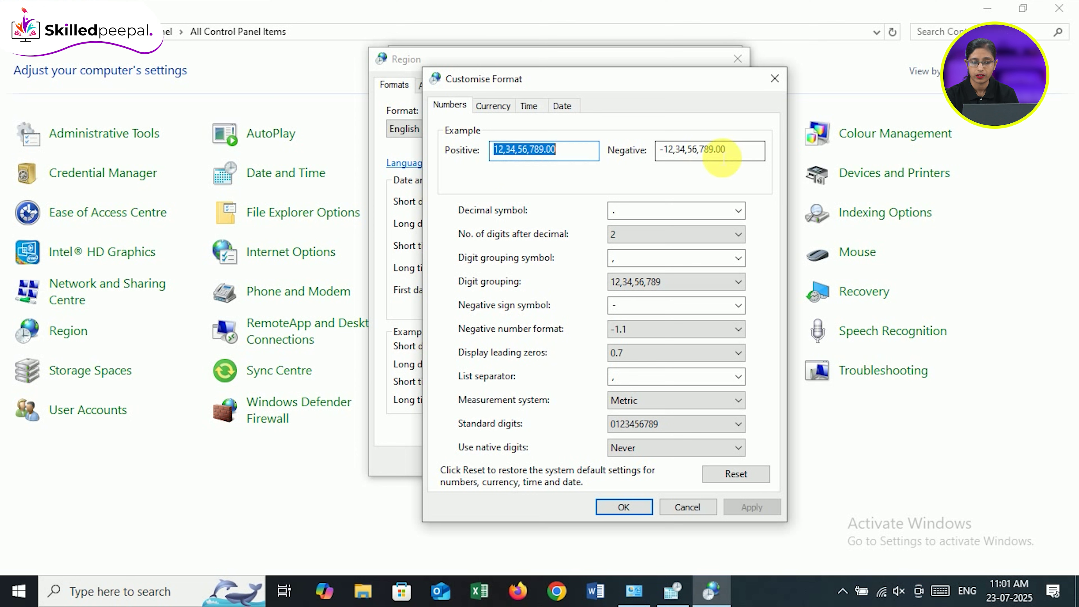
drag(669, 150, 760, 149)
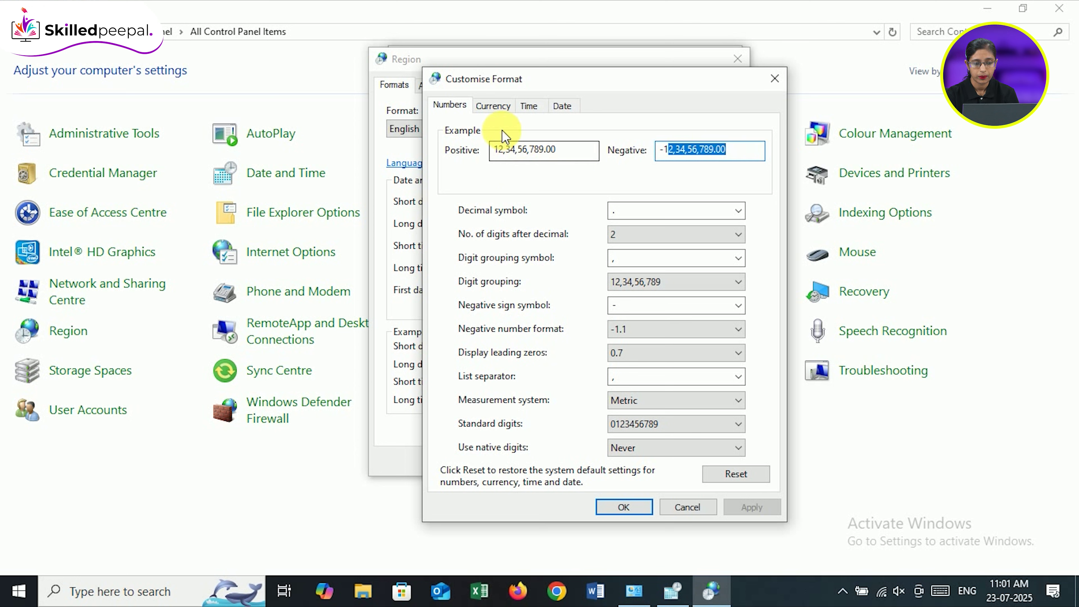
- Open the currency format settings and examine the choices for the currency symbol
click(494, 107)
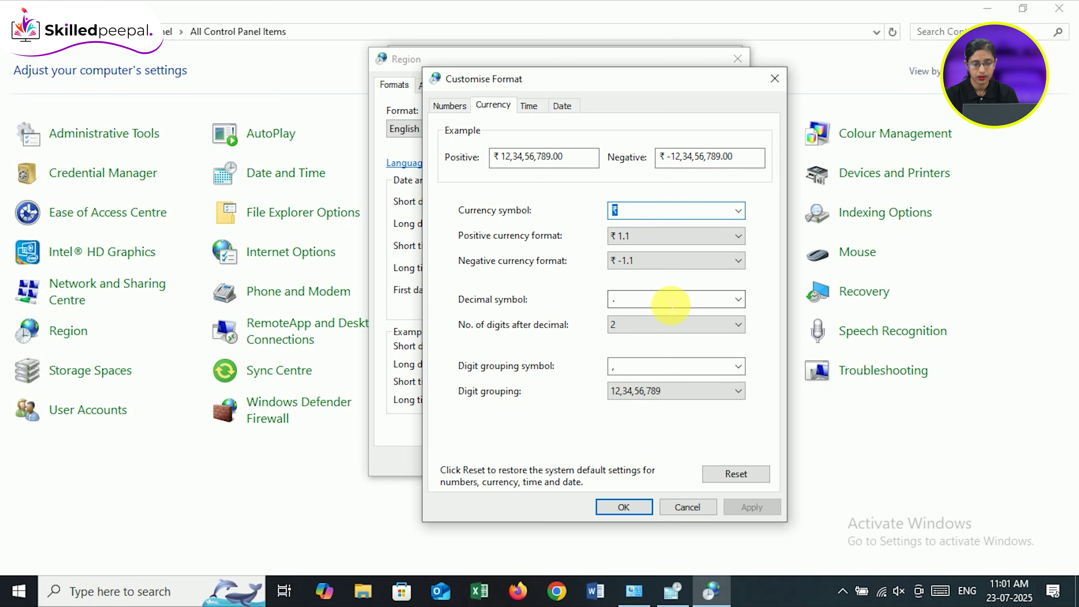
click(740, 211)
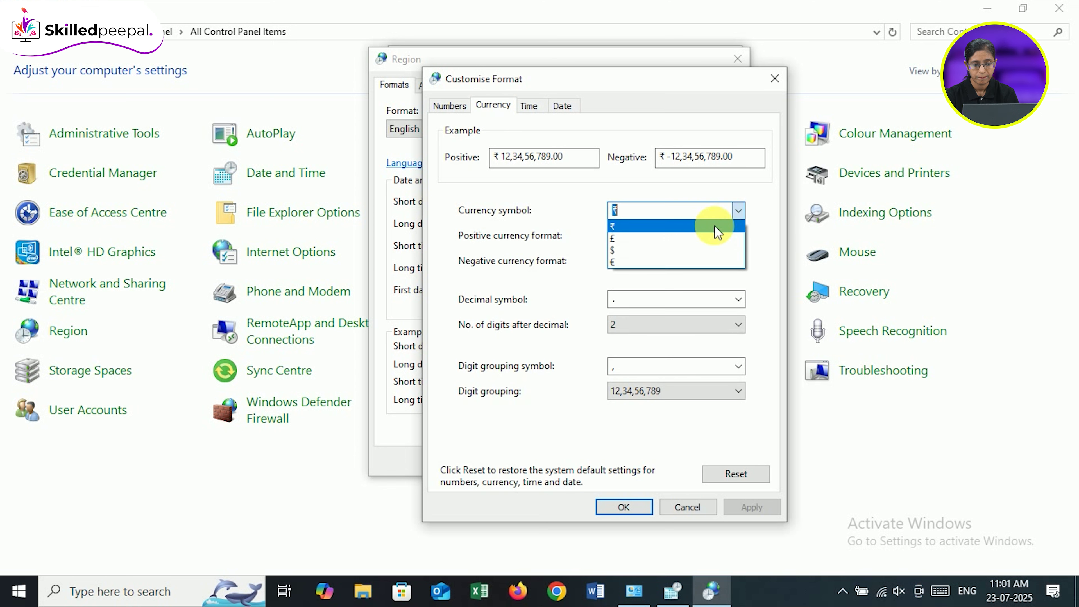
click(760, 245)
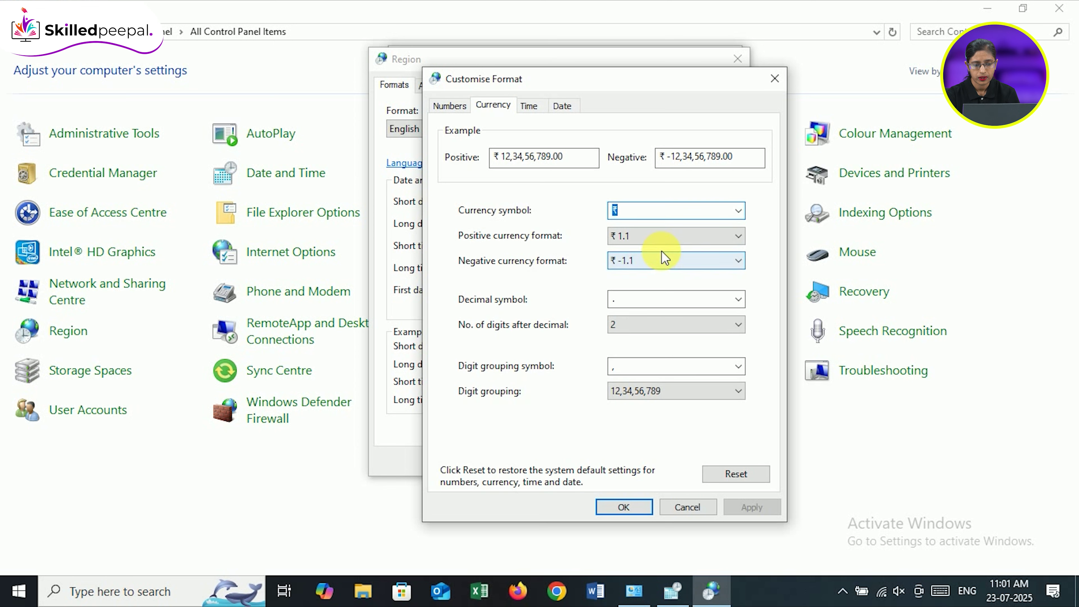
- Examine the choices for the positive and negative currency formats
click(728, 243)
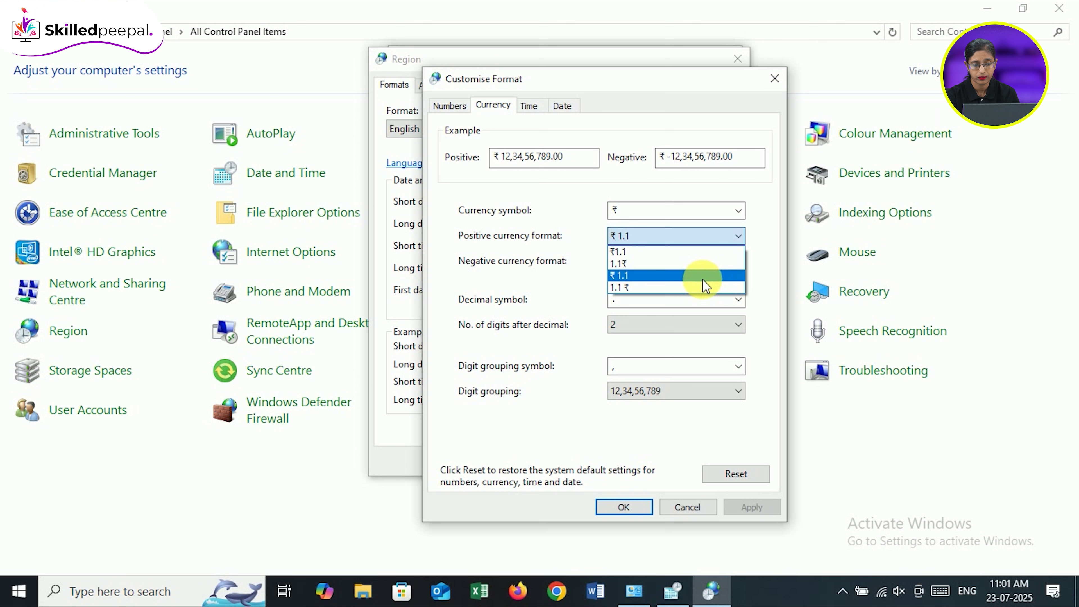
click(561, 296)
click(635, 265)
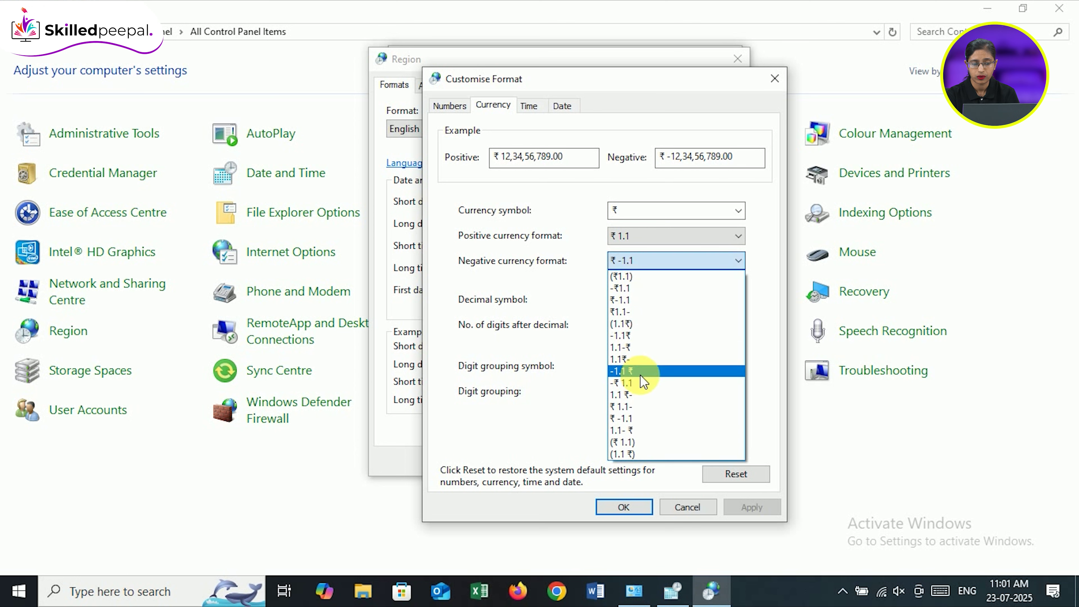
click(600, 263)
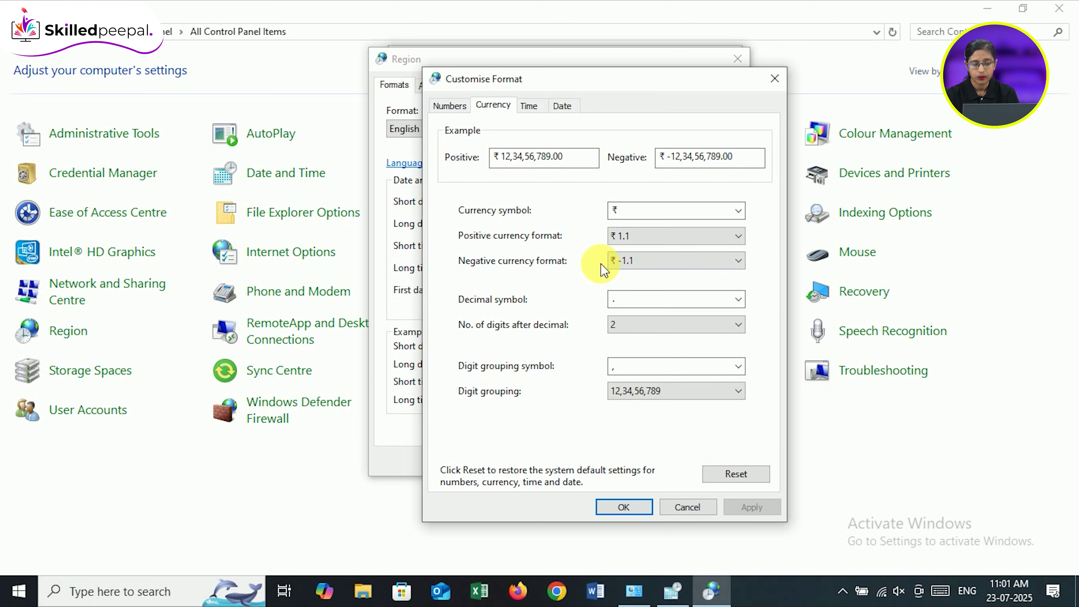
- Examine the choices for the decimal symbol and the number of digits after the decimal for currency
click(668, 303)
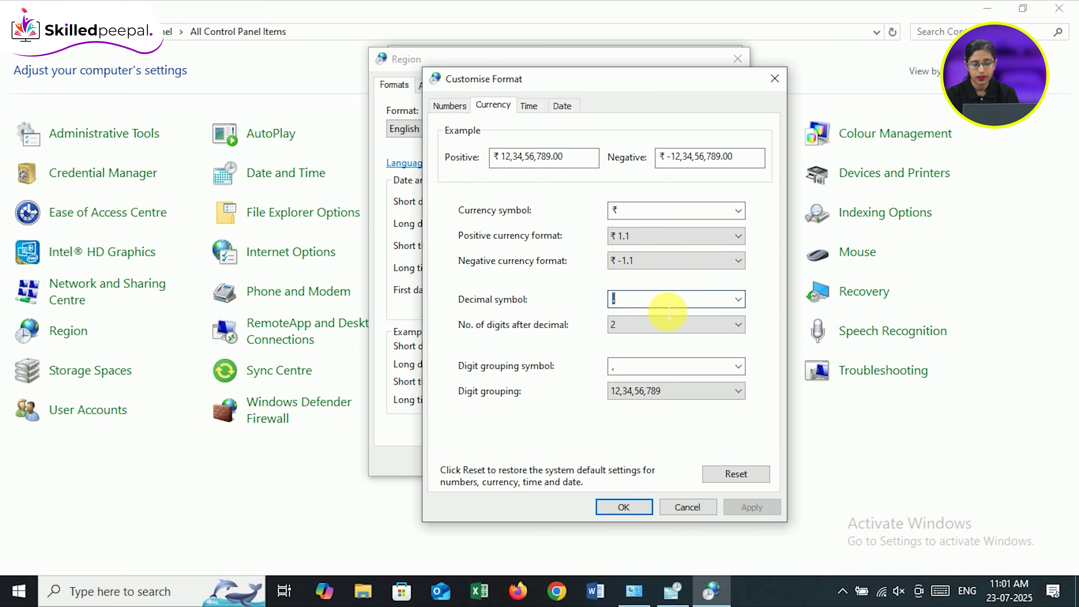
click(738, 300)
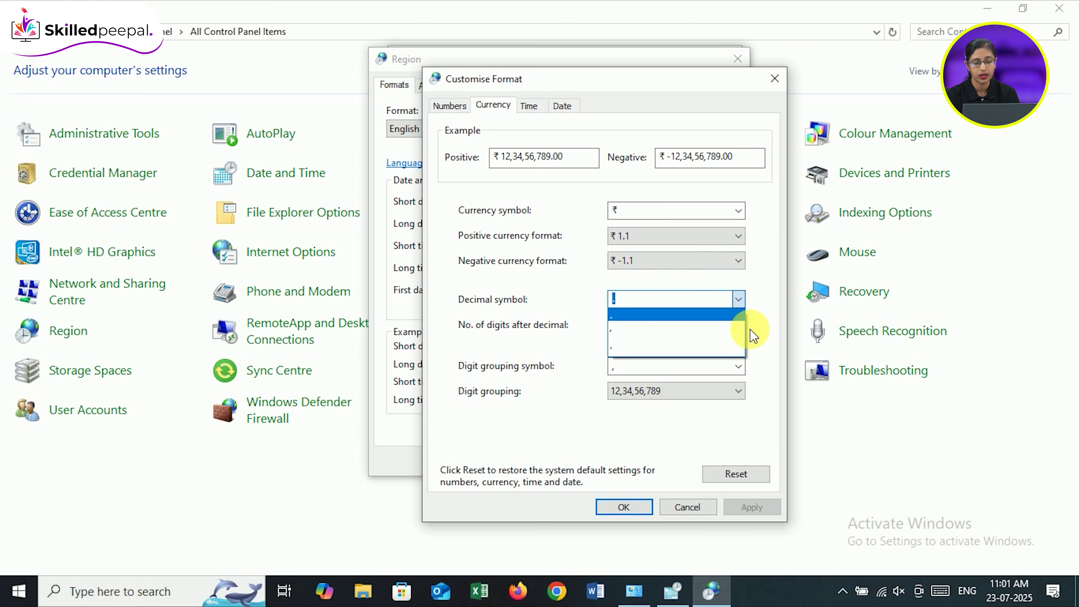
click(753, 338)
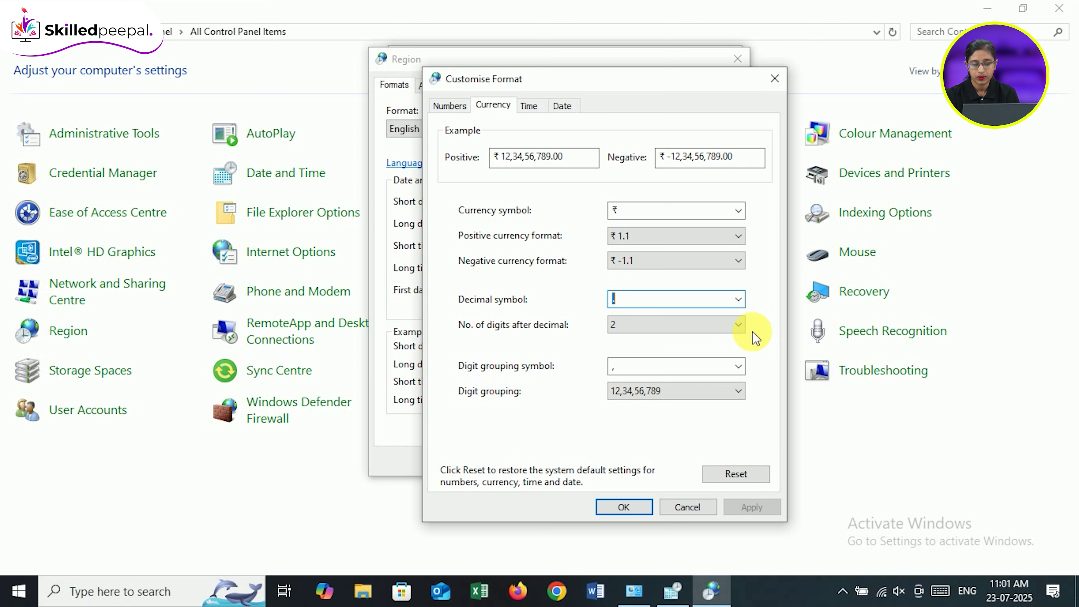
click(702, 336)
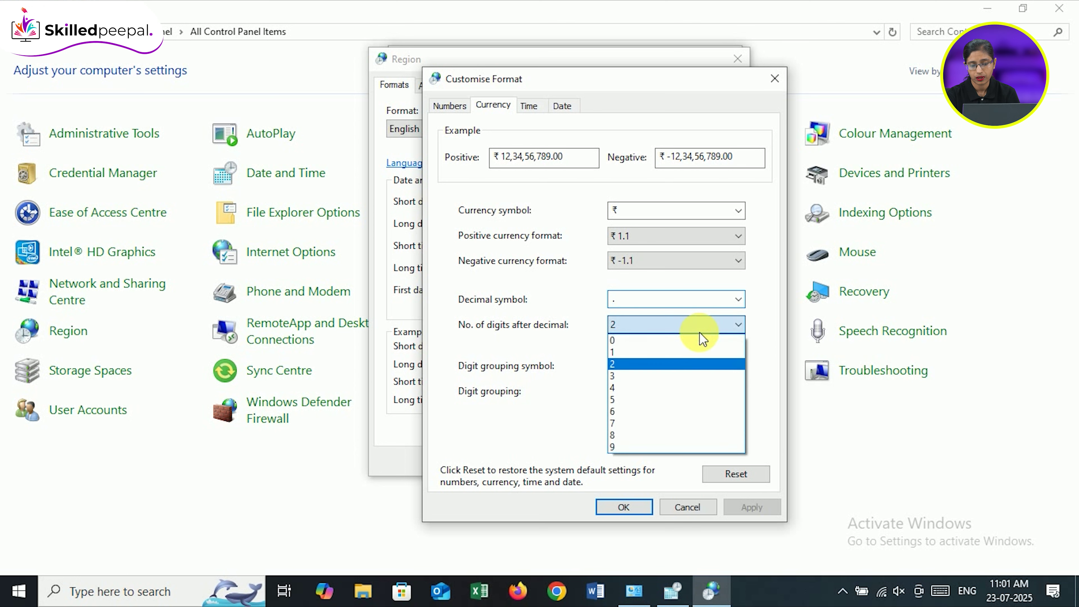
click(772, 367)
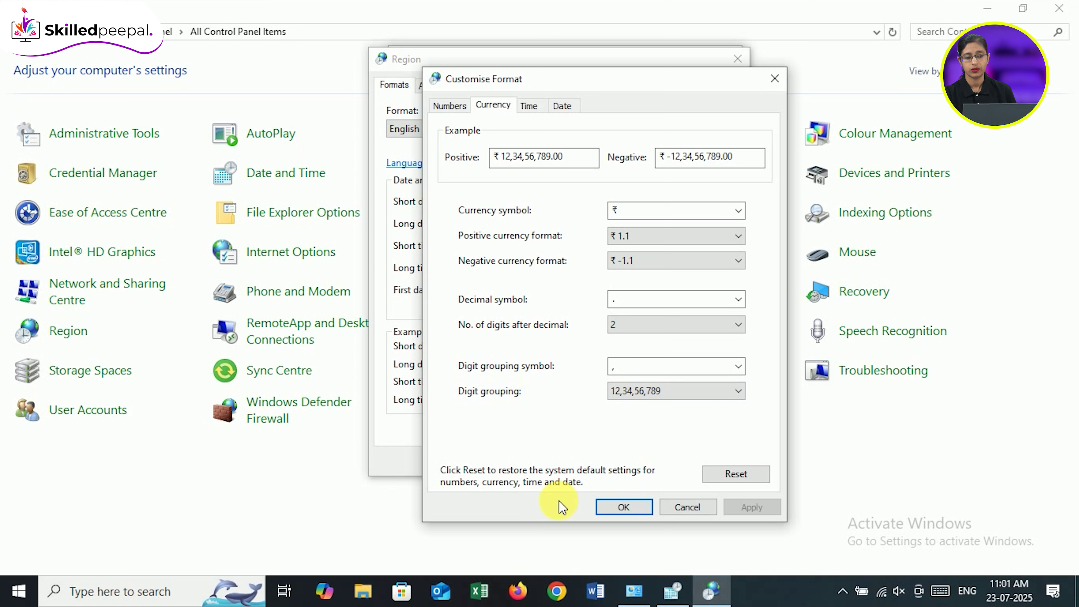
- Open the custom time format settings and set the short time format to HH:mm
click(531, 107)
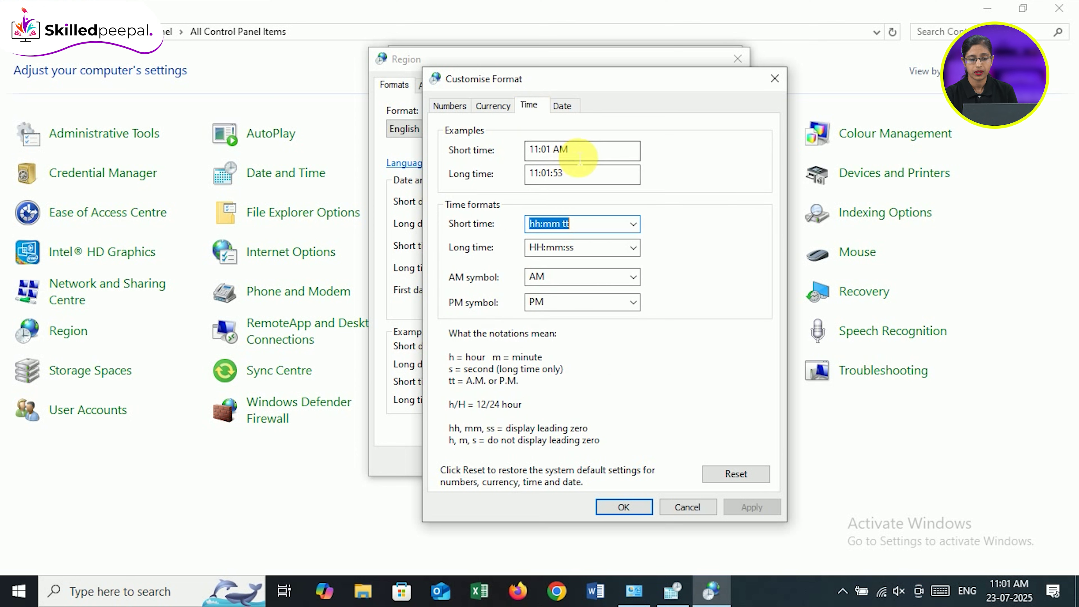
click(581, 179)
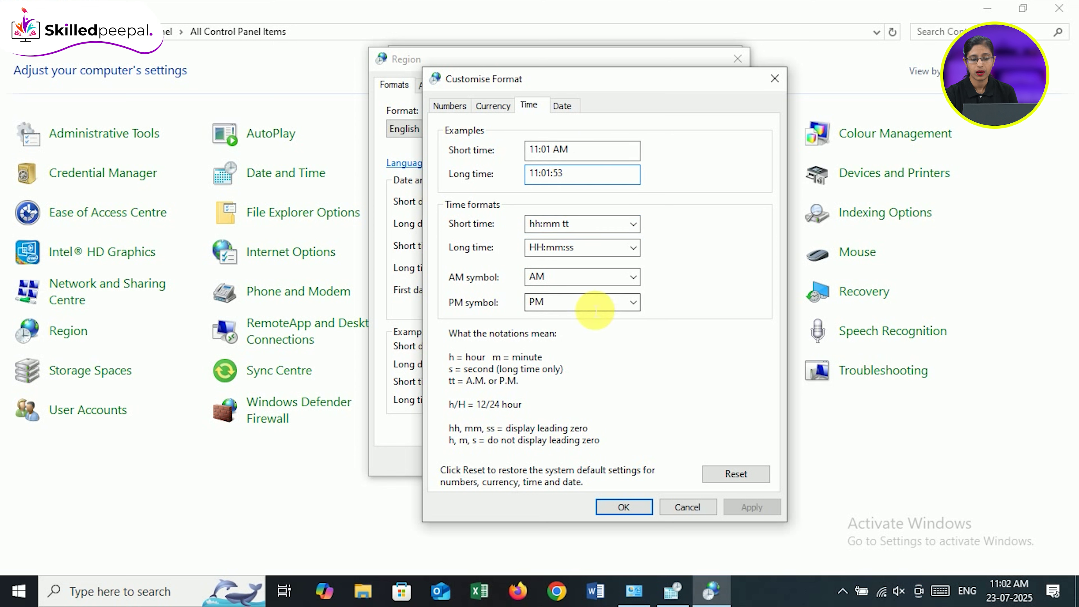
click(634, 225)
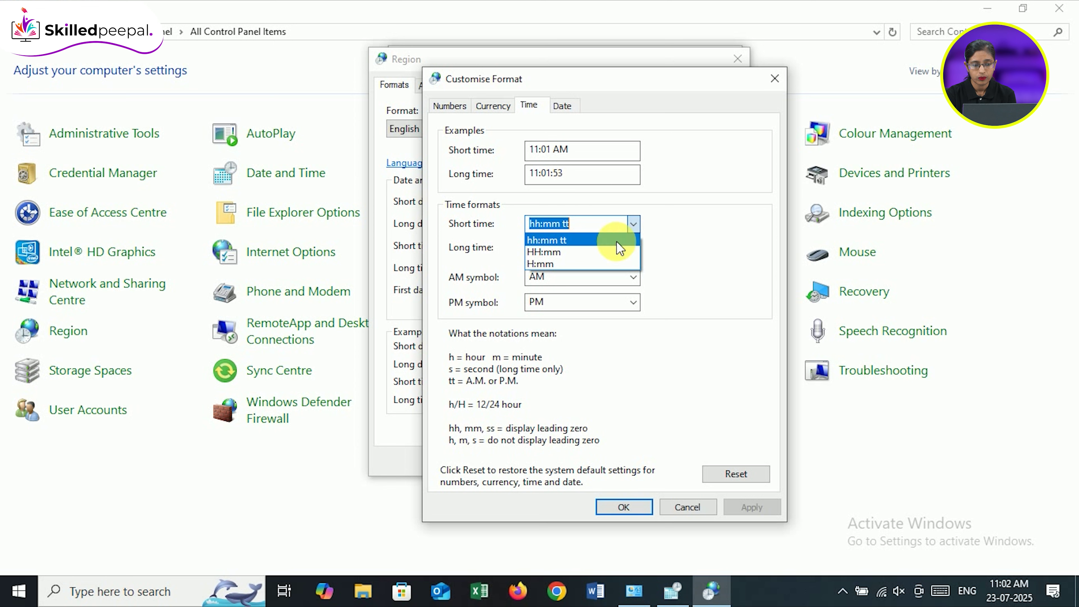
click(608, 251)
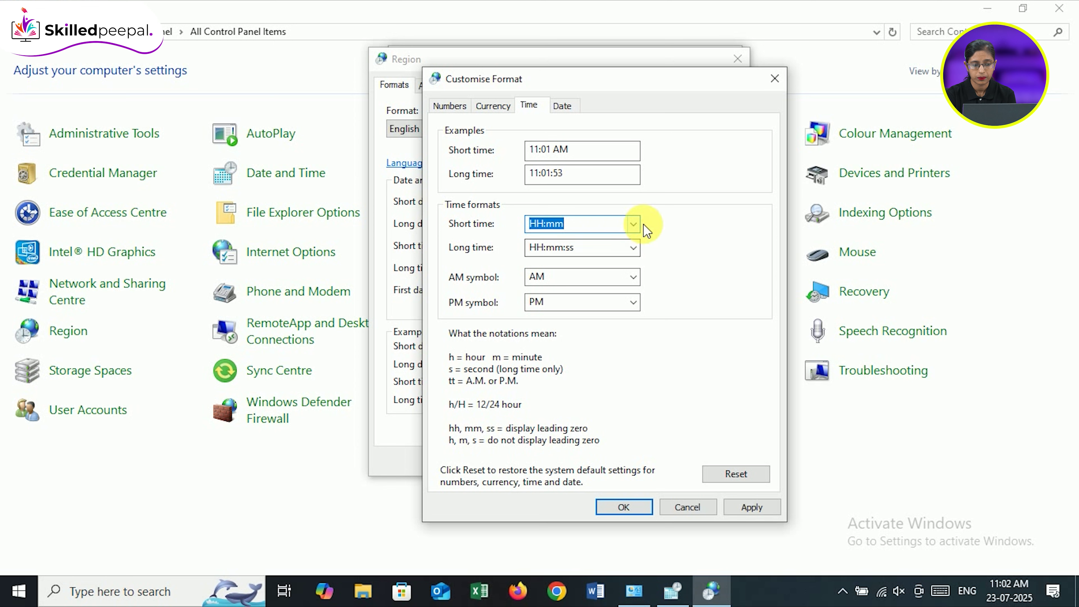
- Examine the choices for the long time format and for the AM and PM symbols
click(634, 248)
click(643, 281)
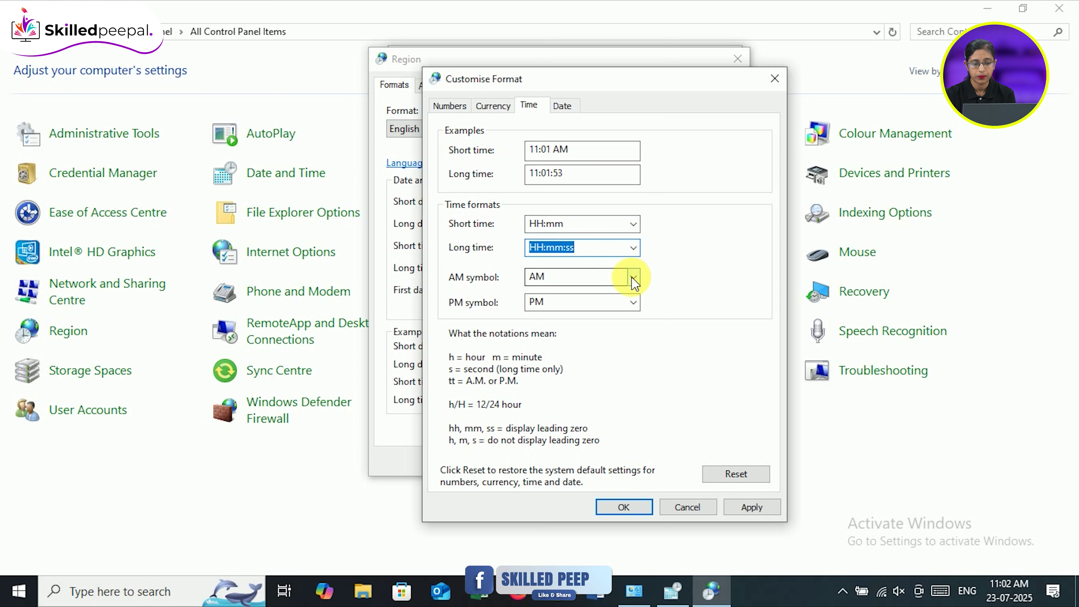
click(633, 279)
click(633, 279)
click(633, 303)
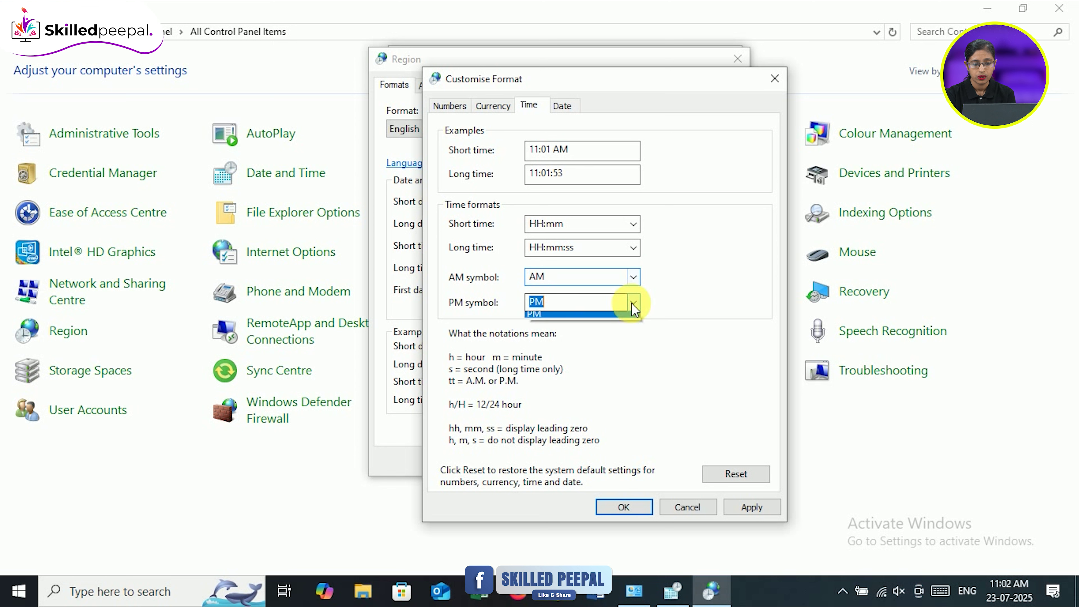
click(632, 302)
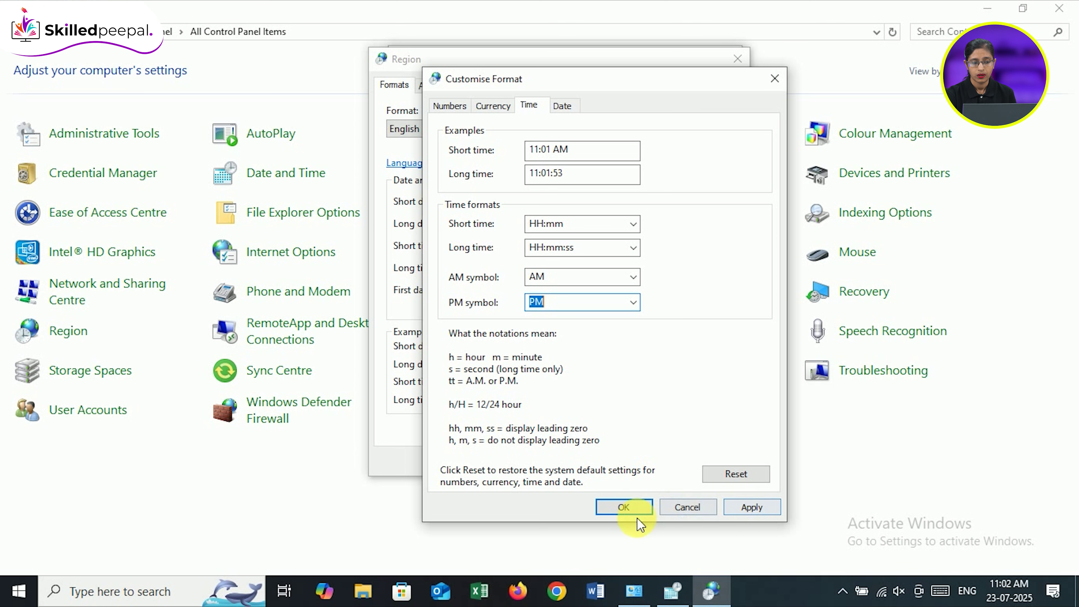
- Open the custom date format settings and examine the choices for the short and long date formats
click(567, 107)
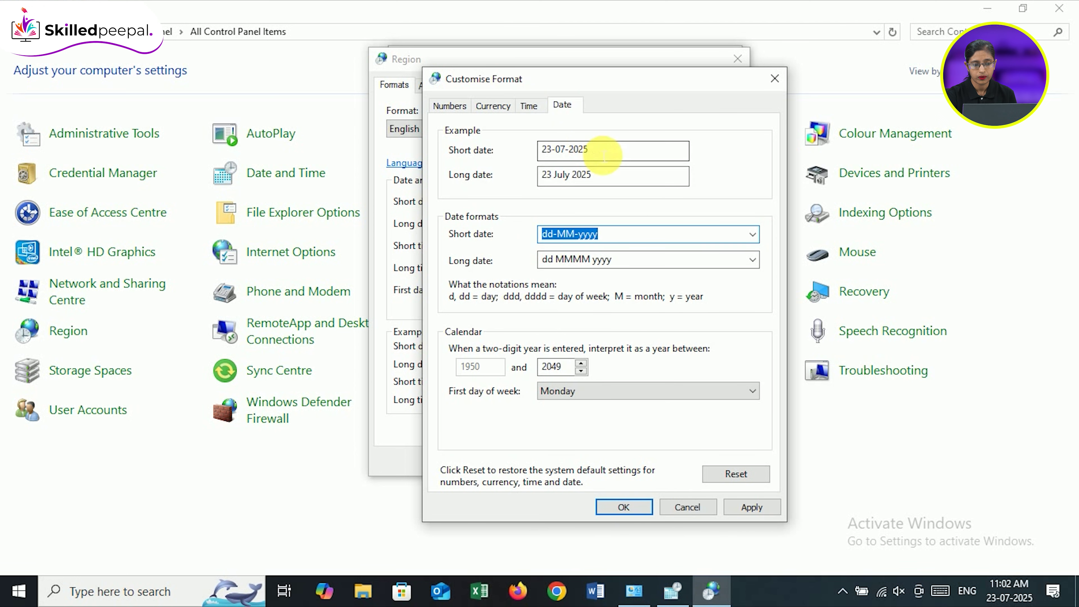
click(753, 237)
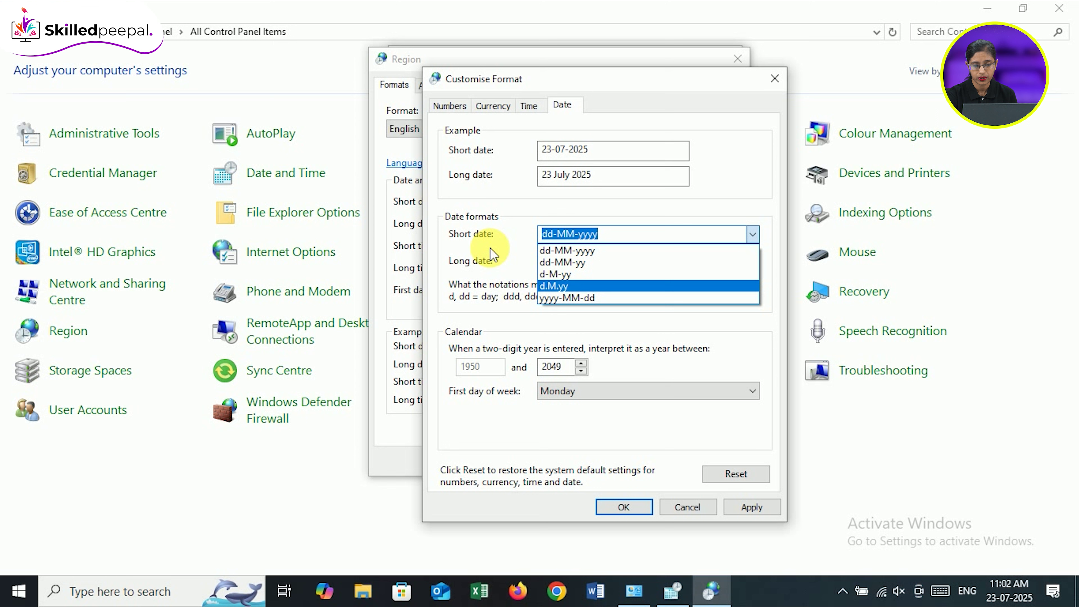
click(493, 254)
click(590, 261)
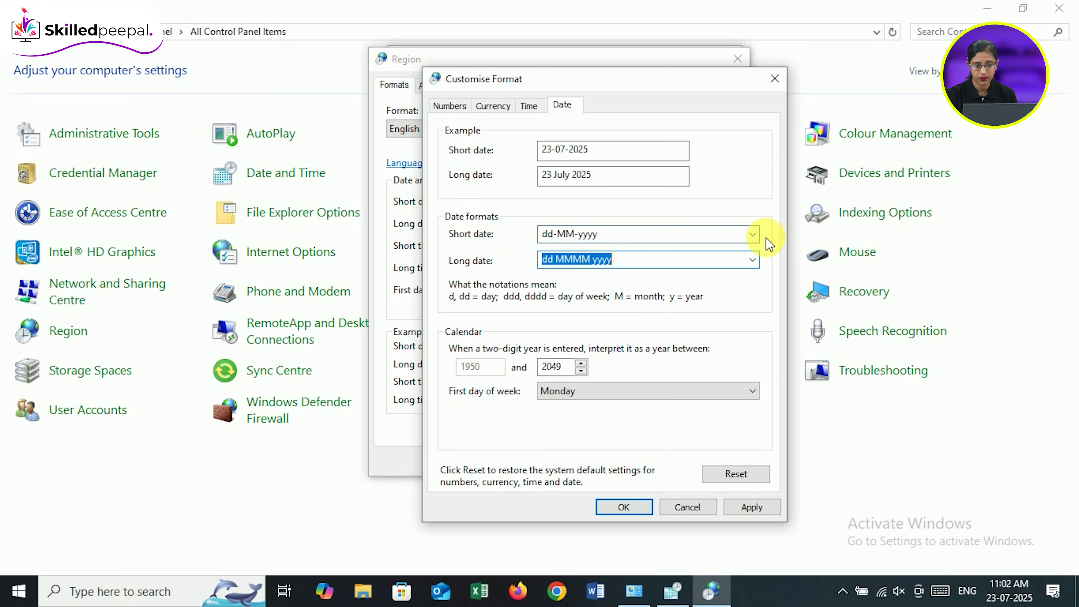
click(753, 261)
click(742, 339)
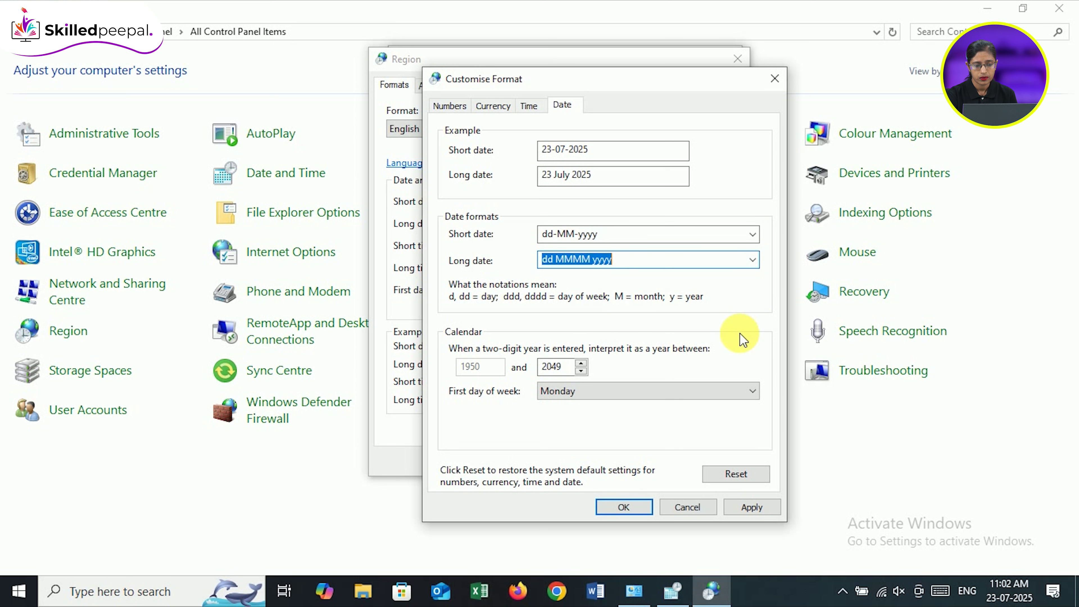
- Examine the weekday choices for the first day of the week in the calendar settings
click(619, 391)
click(619, 392)
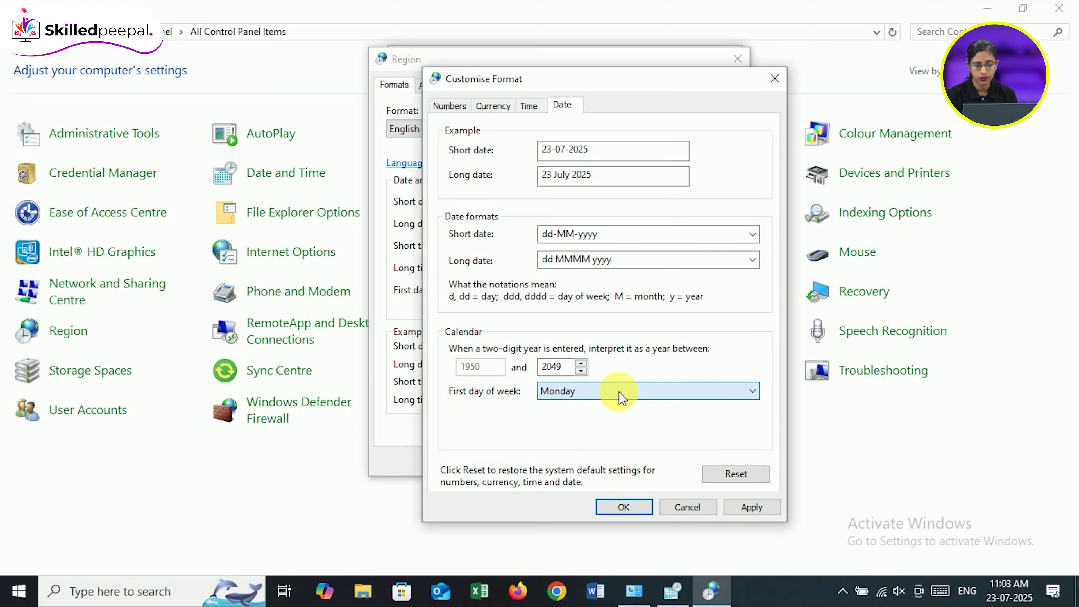
click(621, 398)
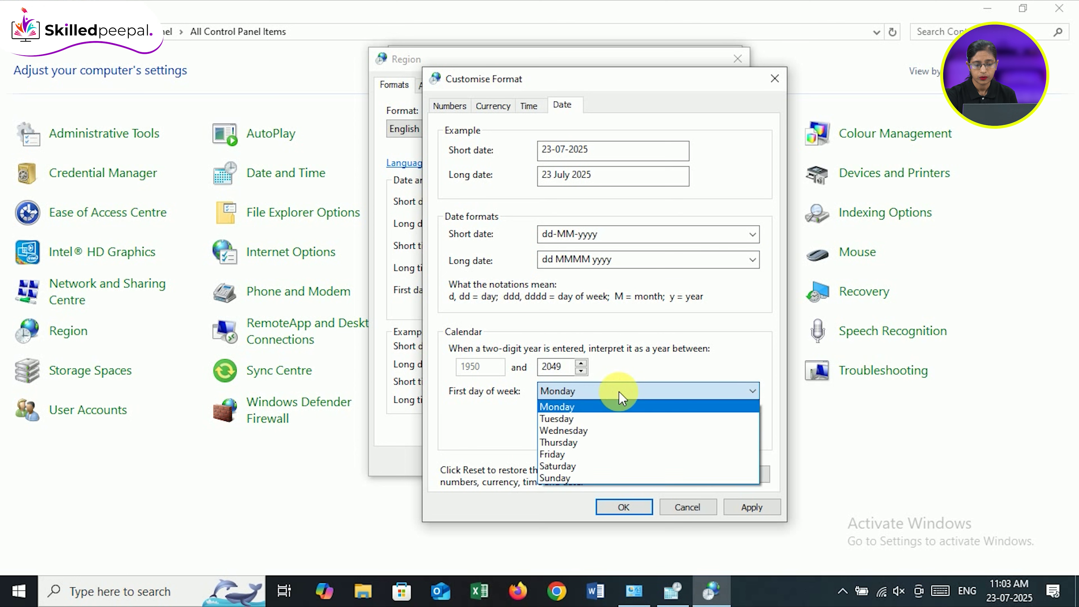
click(620, 391)
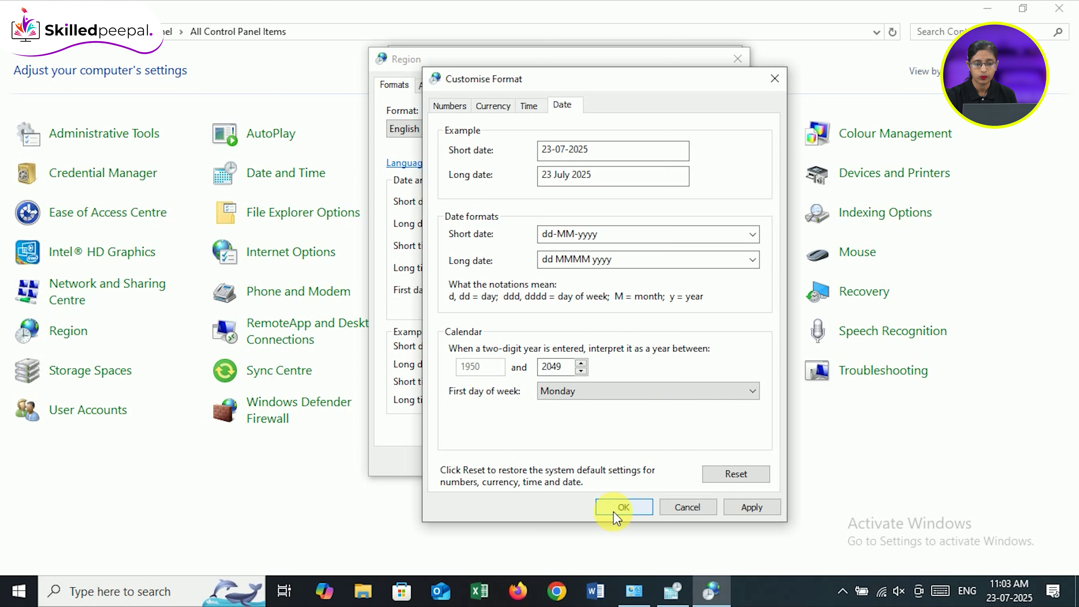
- Close the custom format settings without saving and open the administrative settings of the Region dialog
click(772, 77)
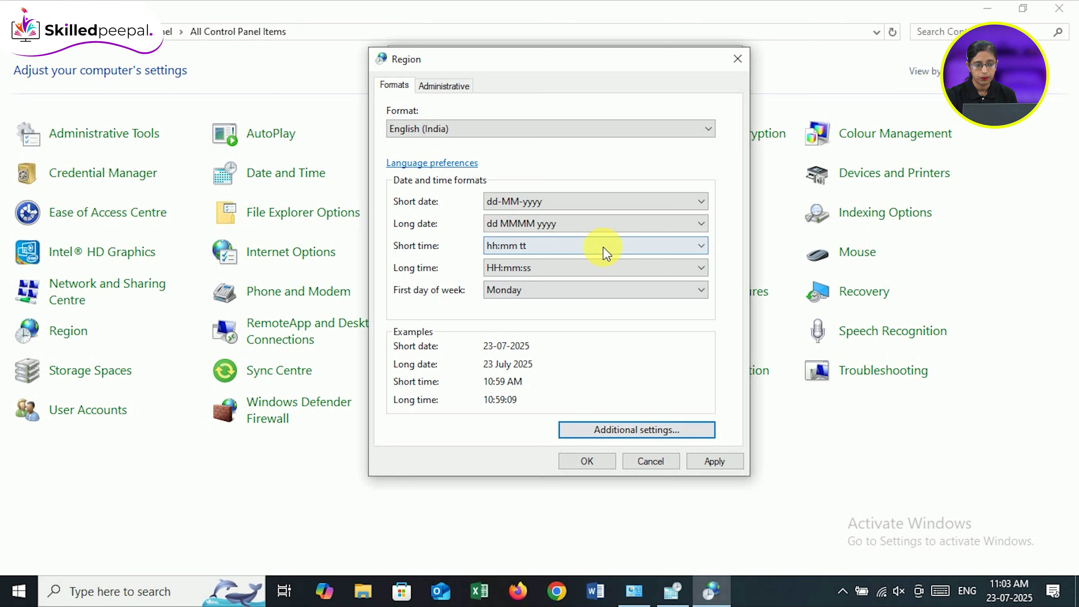
click(462, 87)
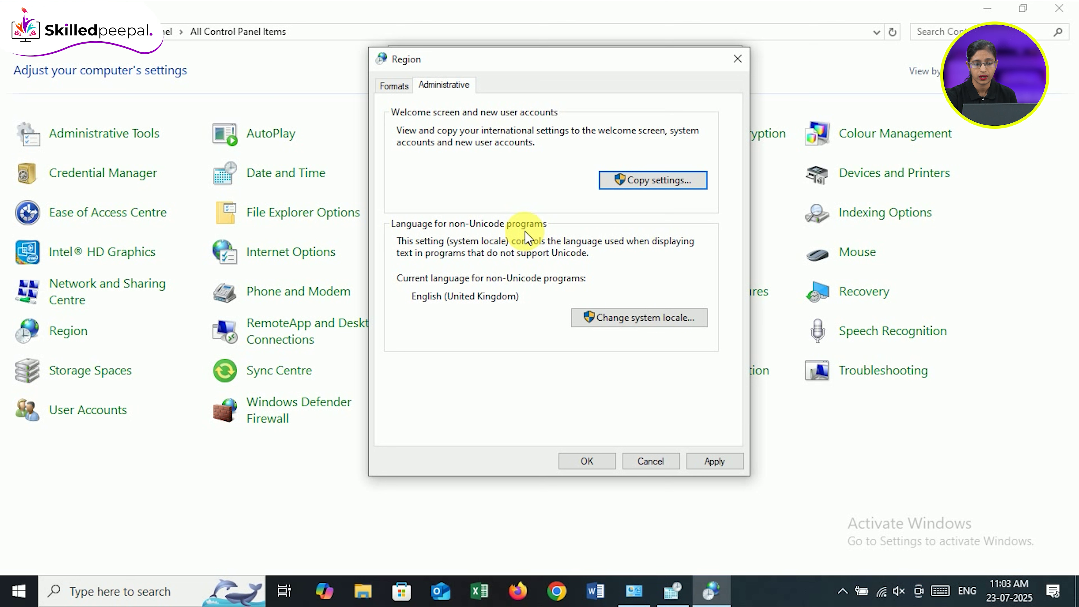
- Check the options for copying the international settings and changing the system locale, declining to apply the regional changes each time
click(634, 179)
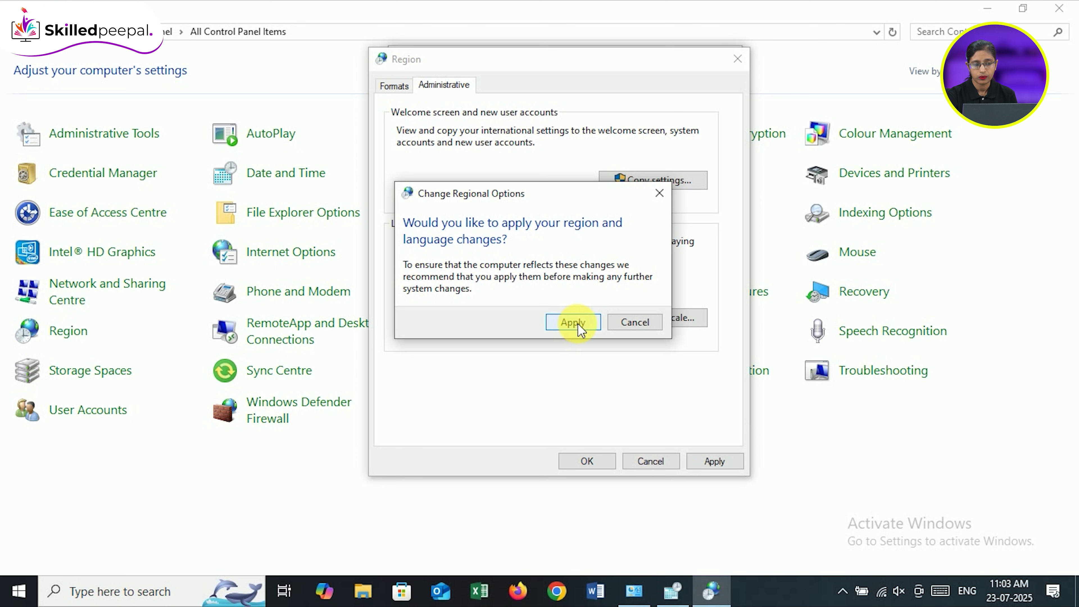
click(626, 321)
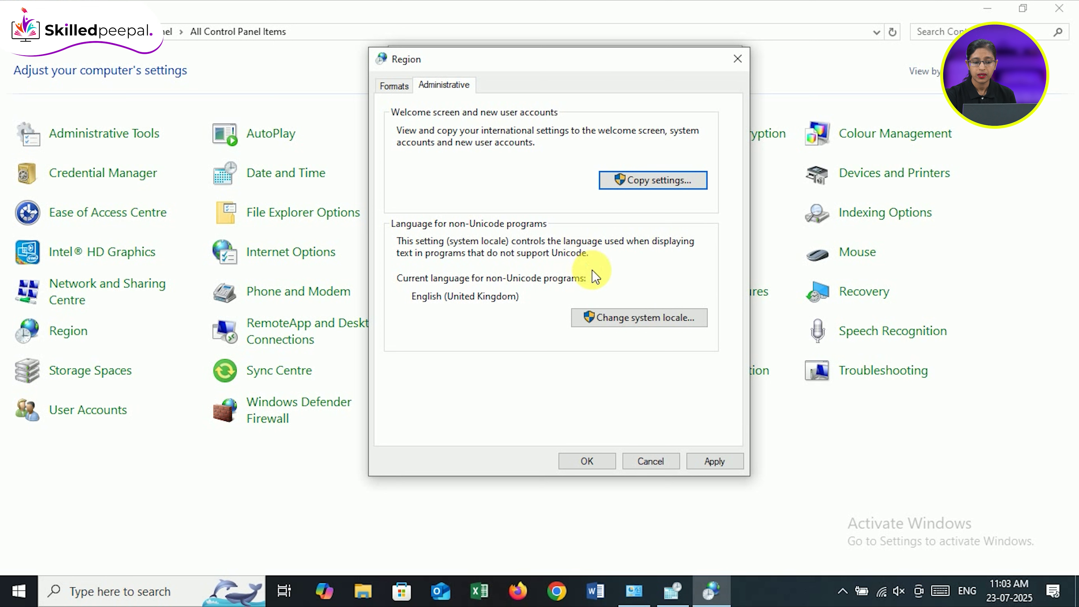
click(638, 323)
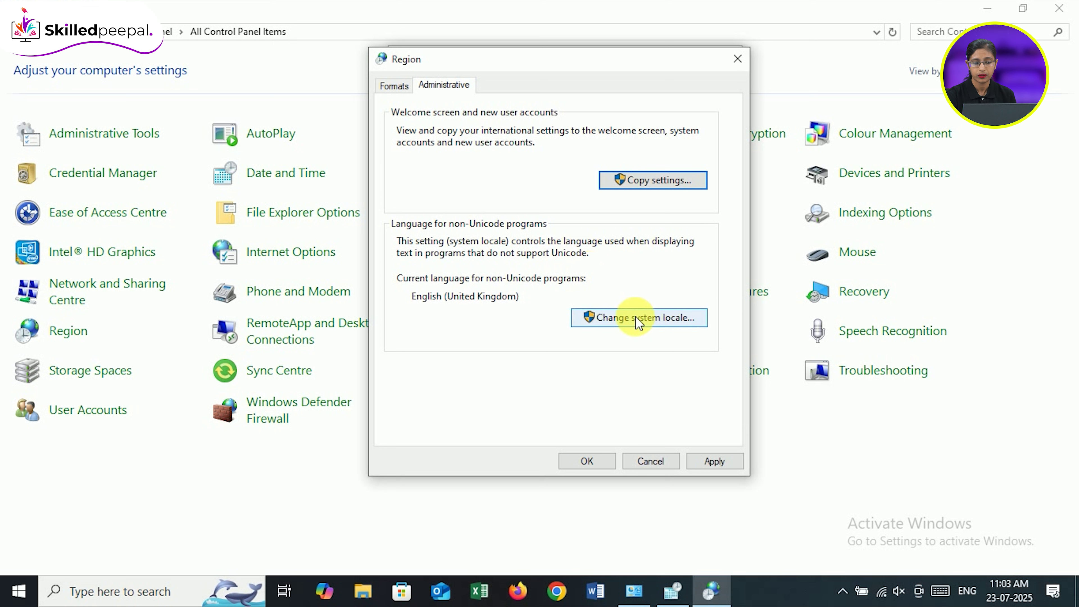
click(608, 315)
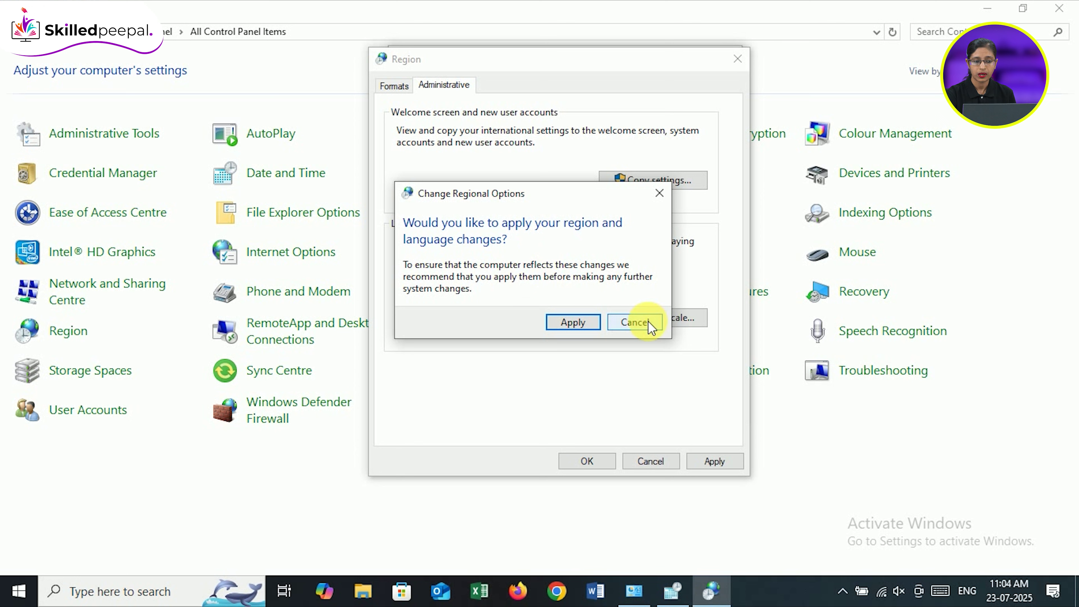
click(635, 322)
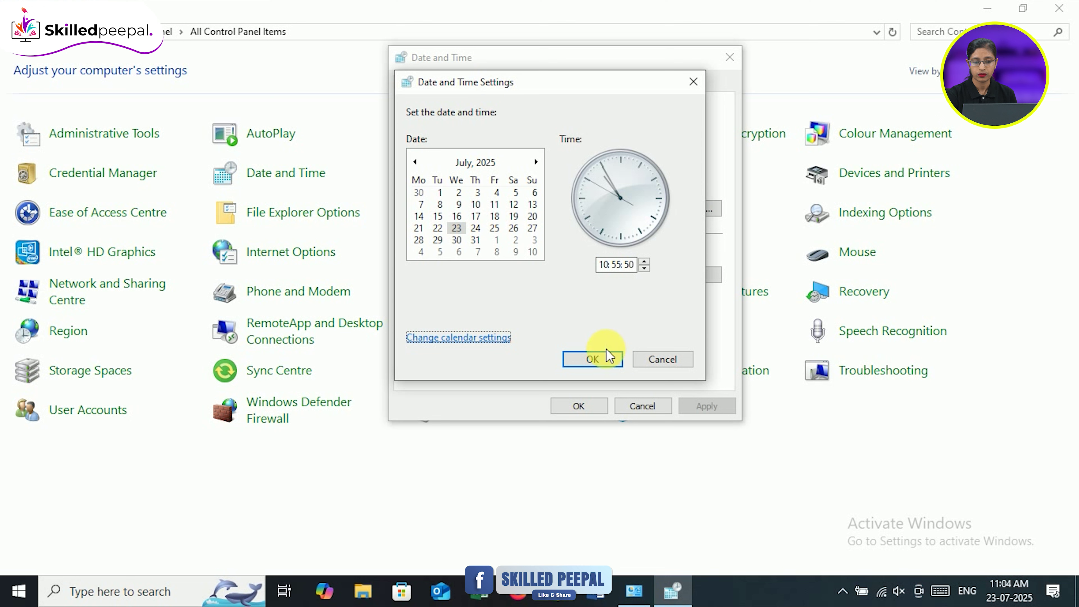
- Close the date and time settings without saving and examine the time zone choices for the first additional clock
click(654, 364)
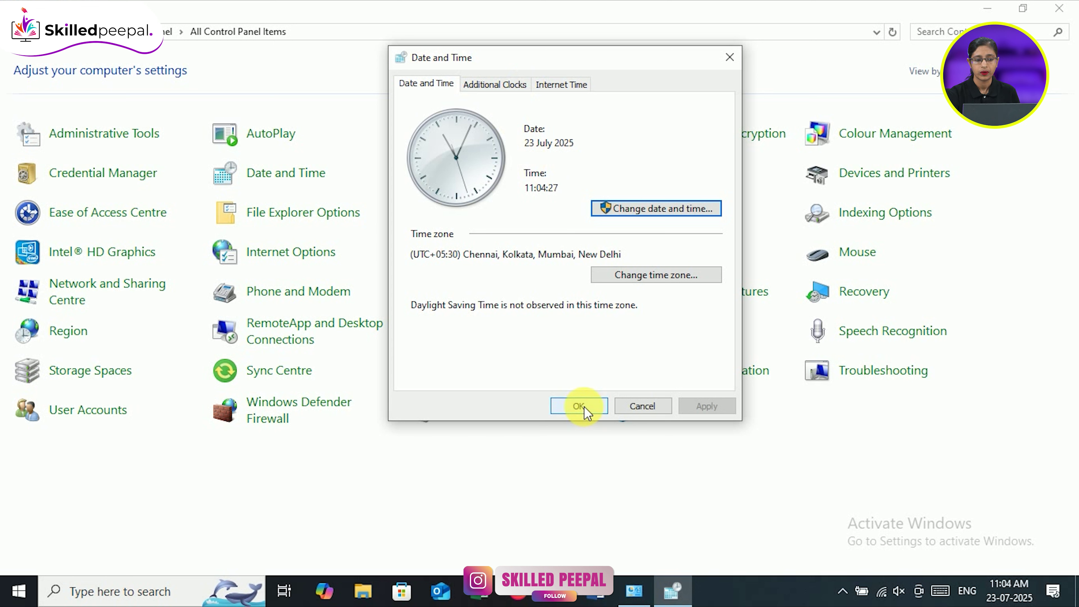
click(508, 86)
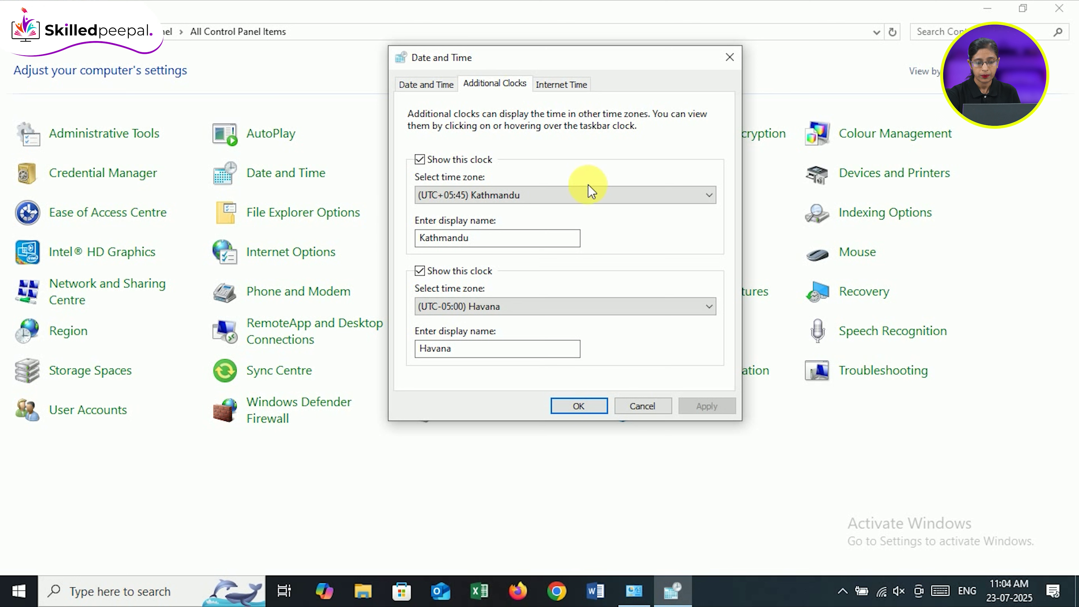
click(690, 193)
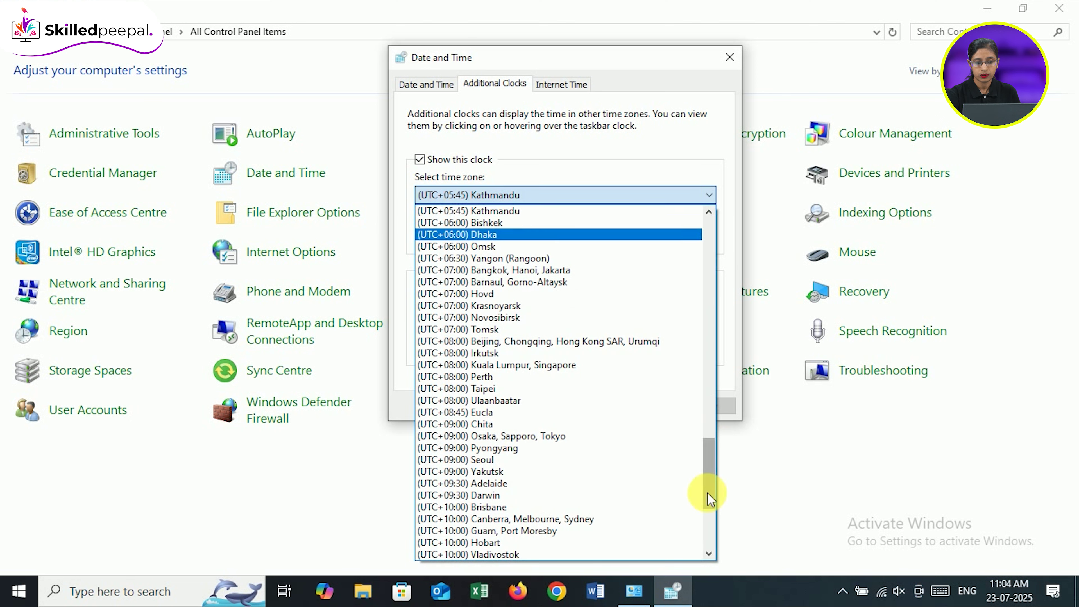
drag(710, 501, 678, 278)
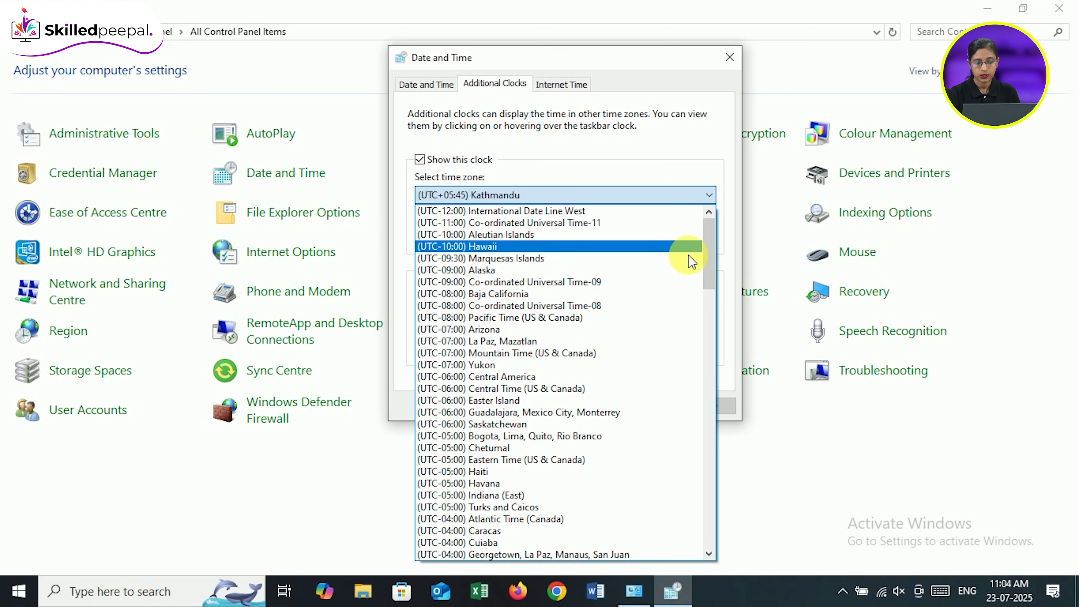
scroll(710, 259, down, 6)
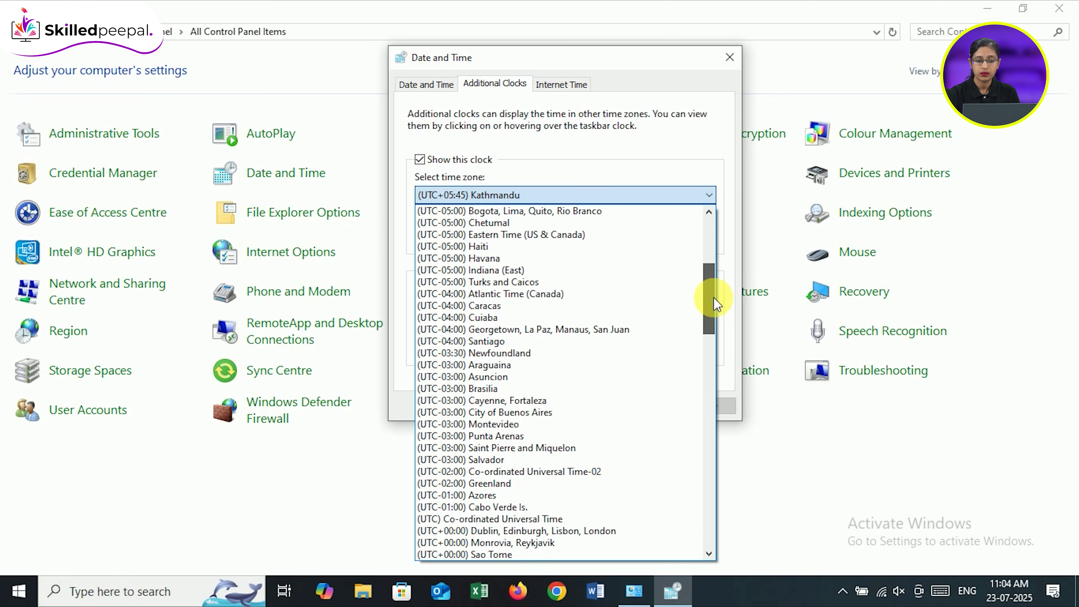
click(712, 165)
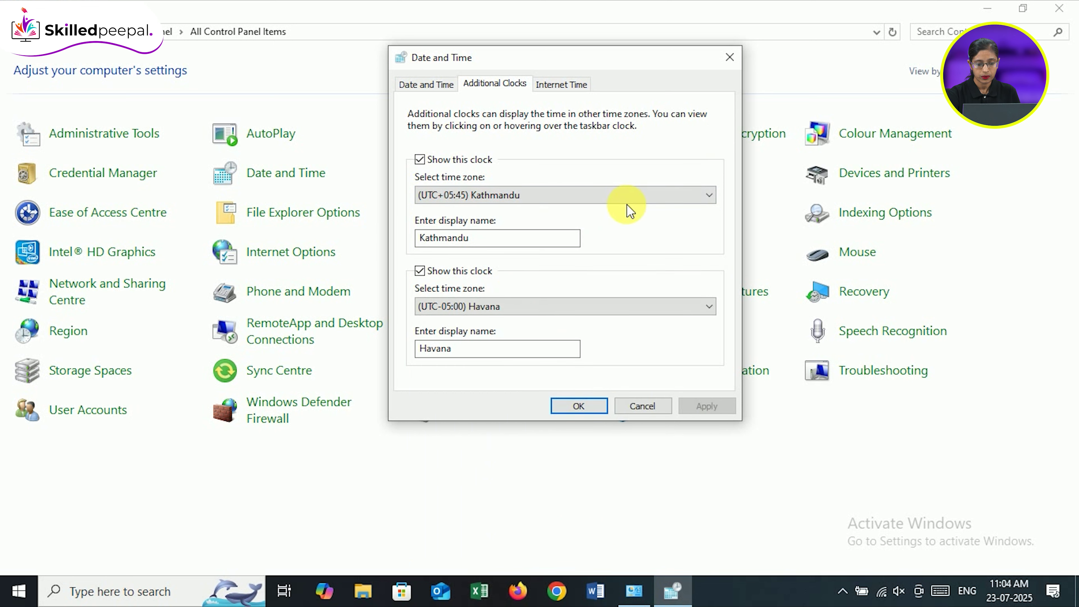
- Set the first additional clock's time zone to (UTC+05:30) Chennai, Kolkata, Mumbai, New Delhi and its display name to New Delhi
click(657, 196)
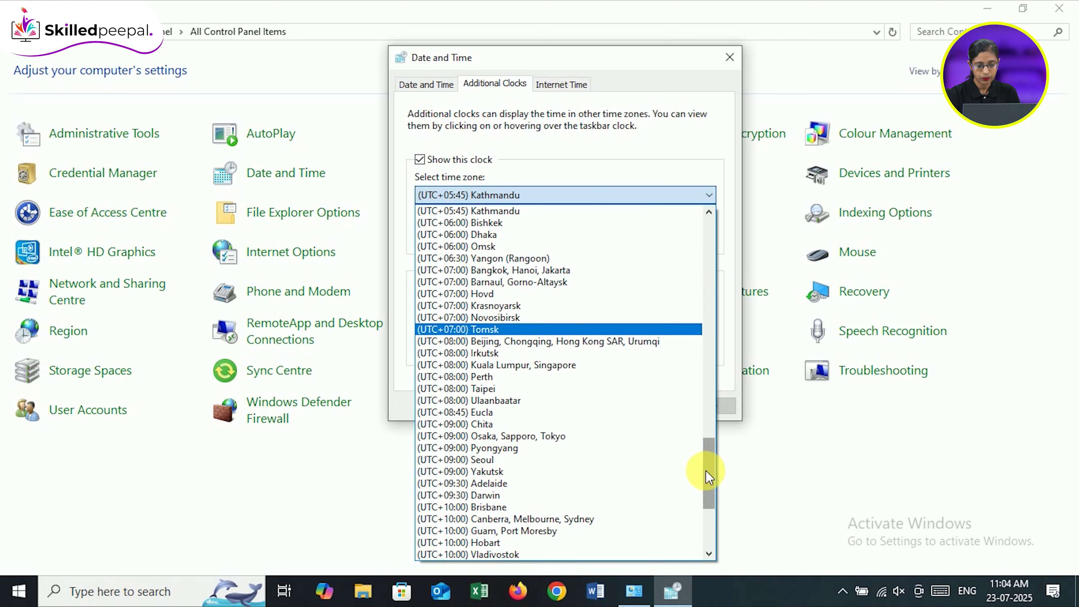
drag(707, 473, 709, 426)
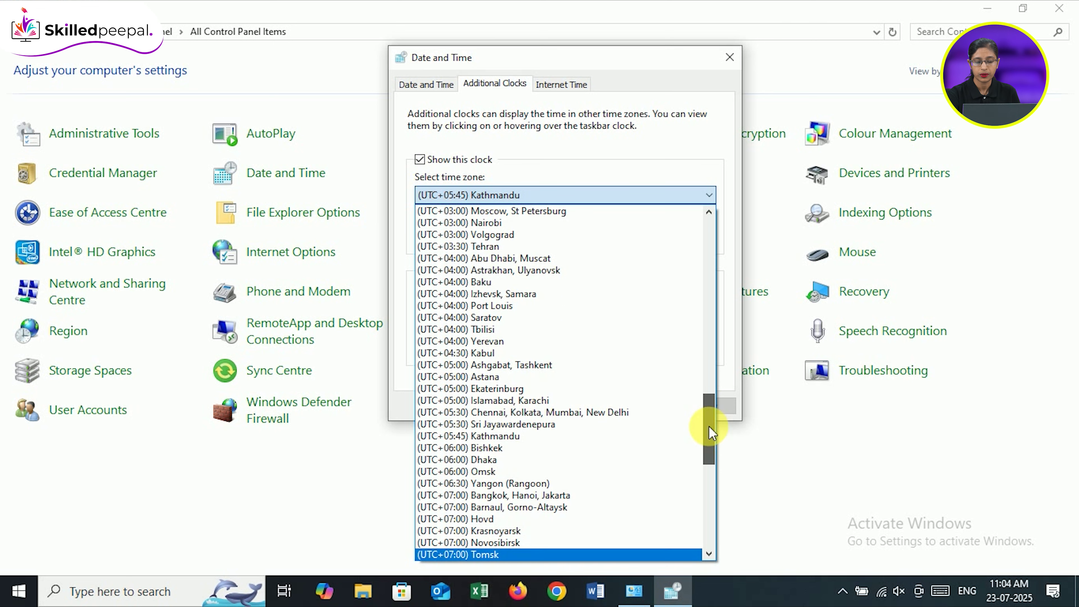
click(605, 415)
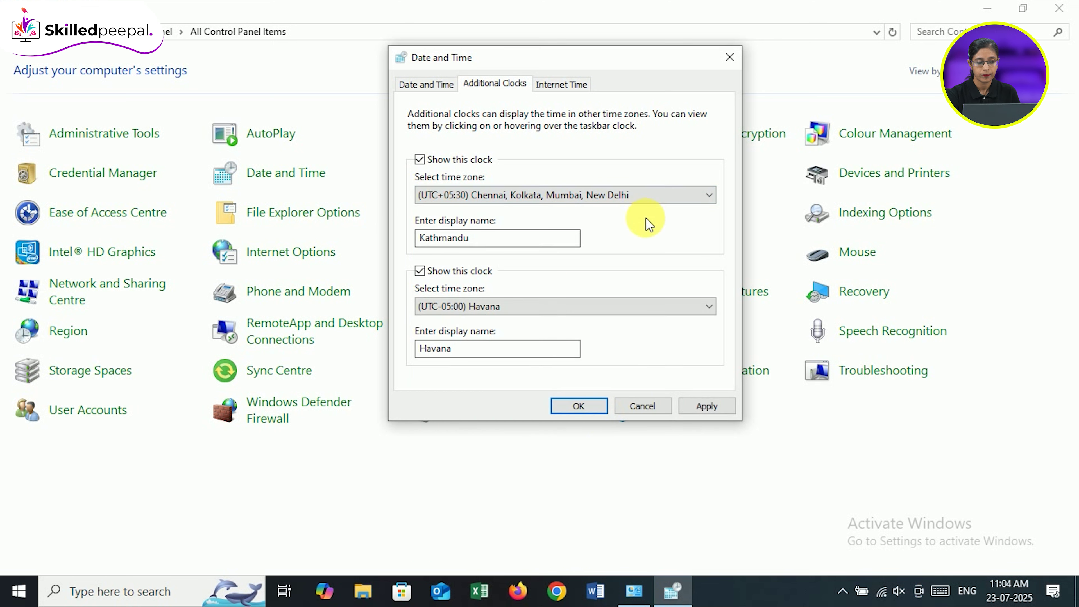
click(514, 244)
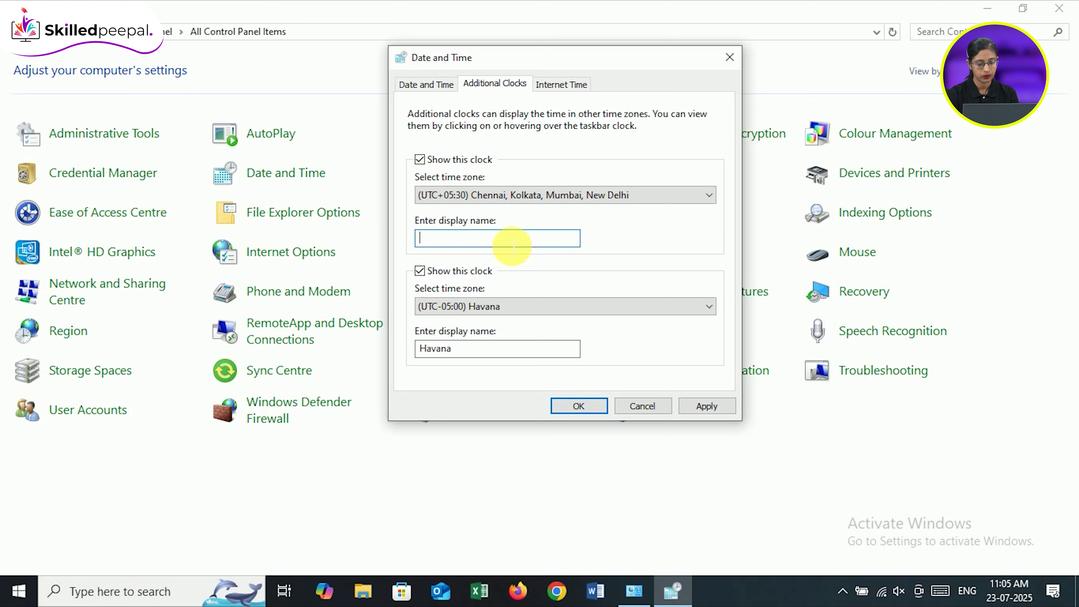
text(New Delhi)
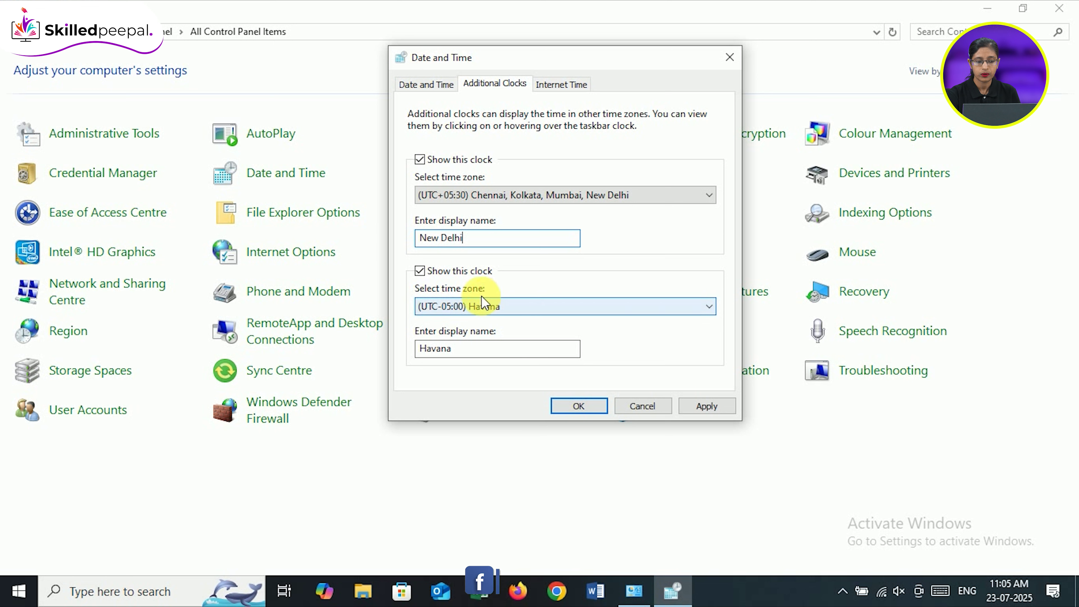
- Turn off the display of both additional clocks and open the Internet time settings
click(420, 271)
click(420, 159)
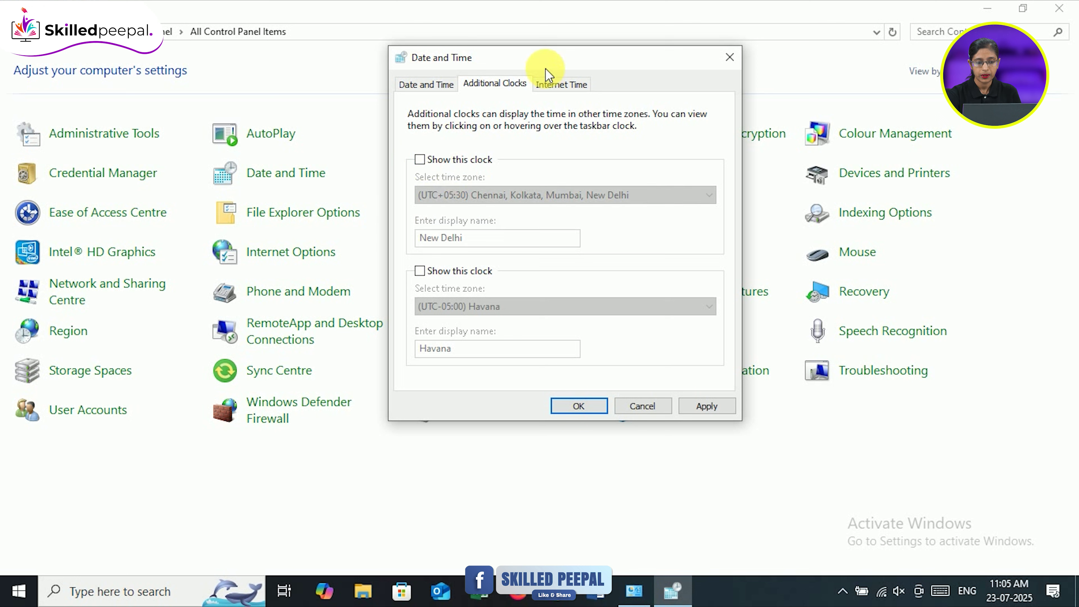
click(552, 83)
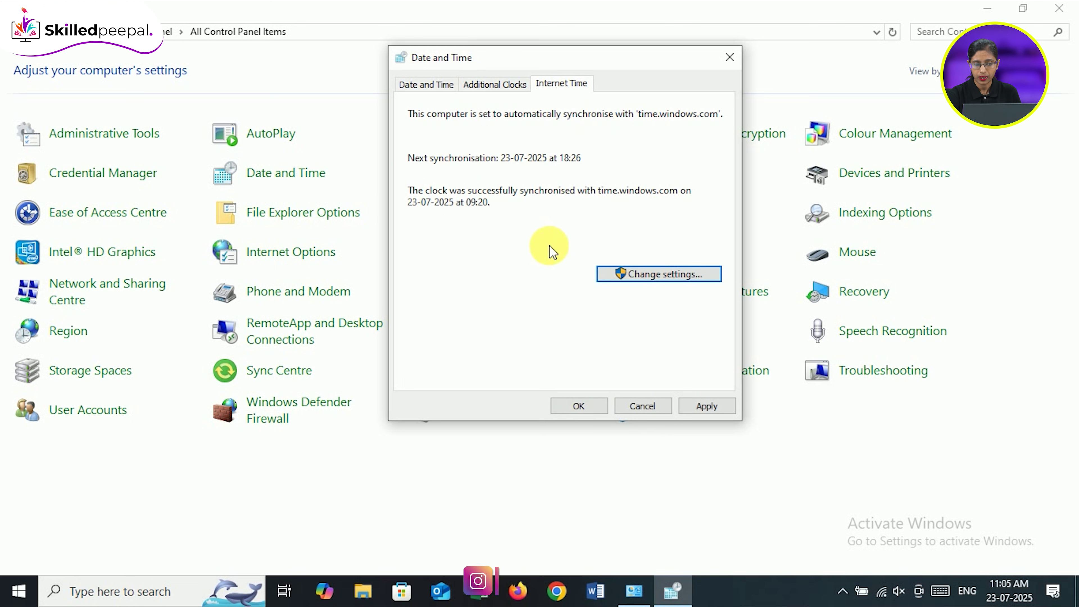